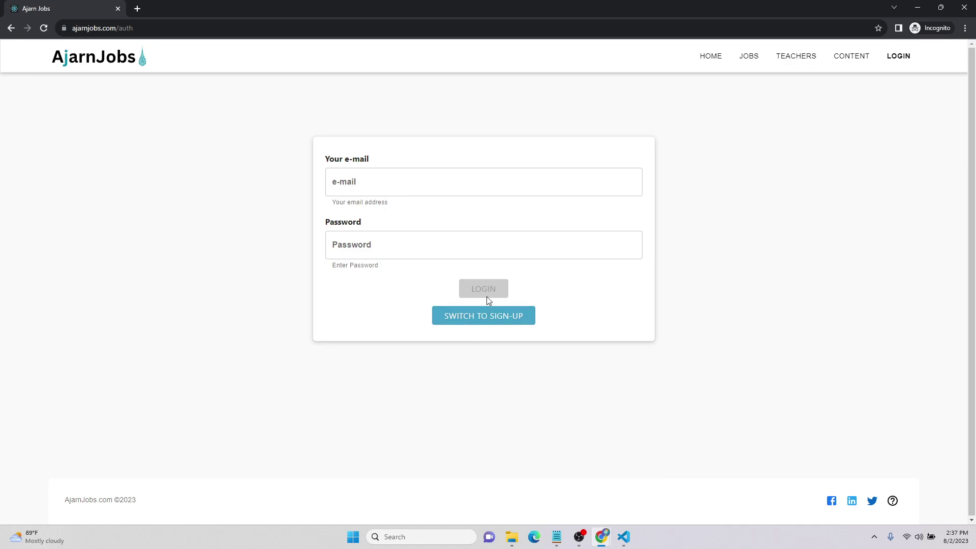
# Add profile photo.png from Downloads as the account picture on the teacher sign-up form
pyautogui.click(483, 268)
pyautogui.click(180, 111)
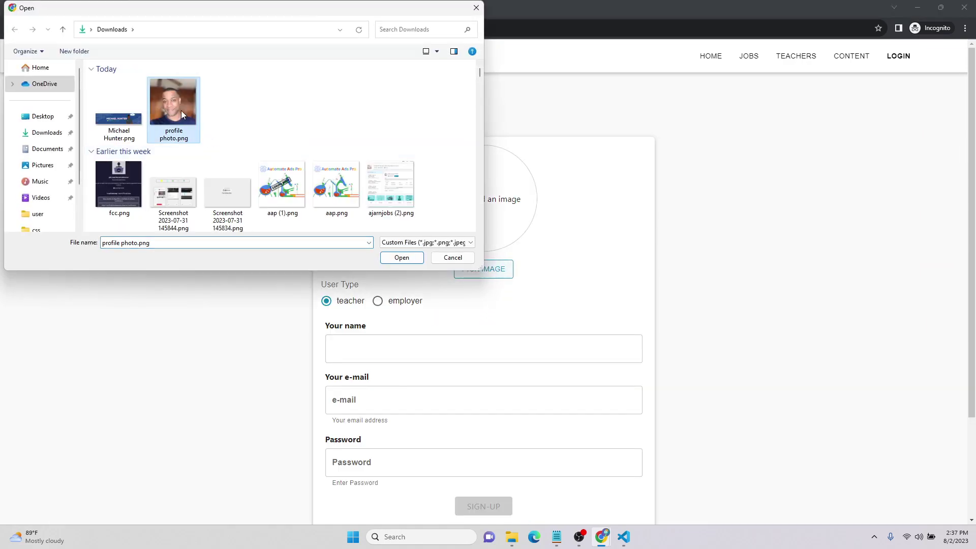
pyautogui.click(406, 259)
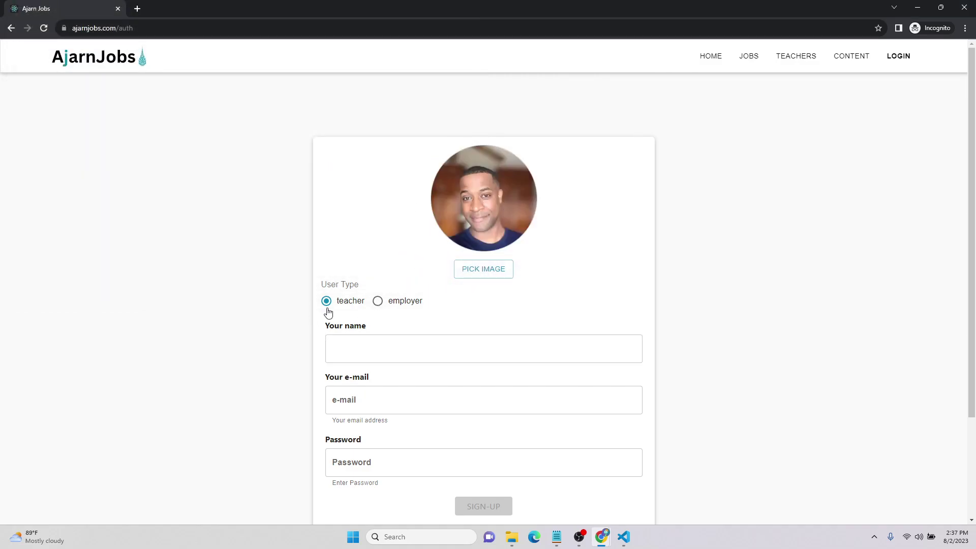
pyautogui.click(368, 355)
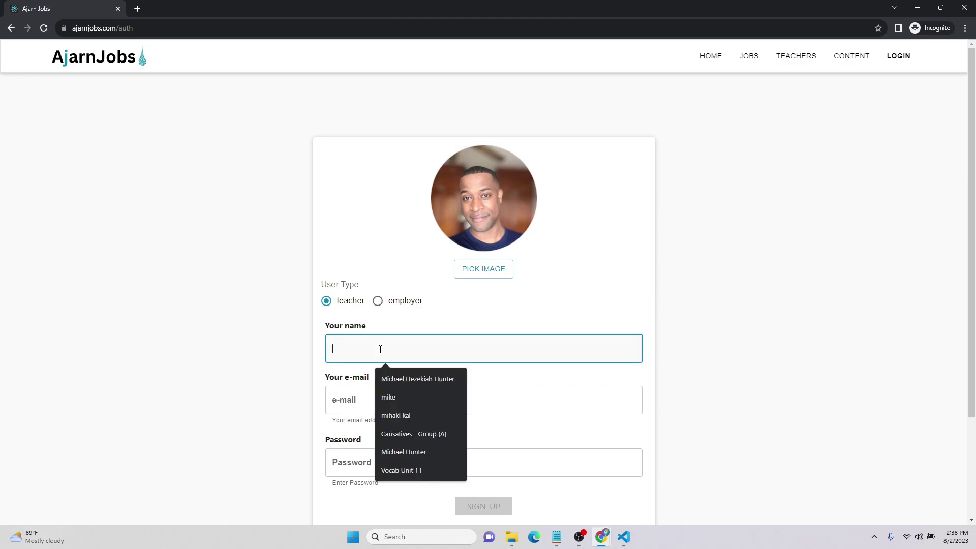
# Fill the full name from autofill suggestions and enter the teacher's e-mail address
pyautogui.click(418, 380)
pyautogui.click(408, 397)
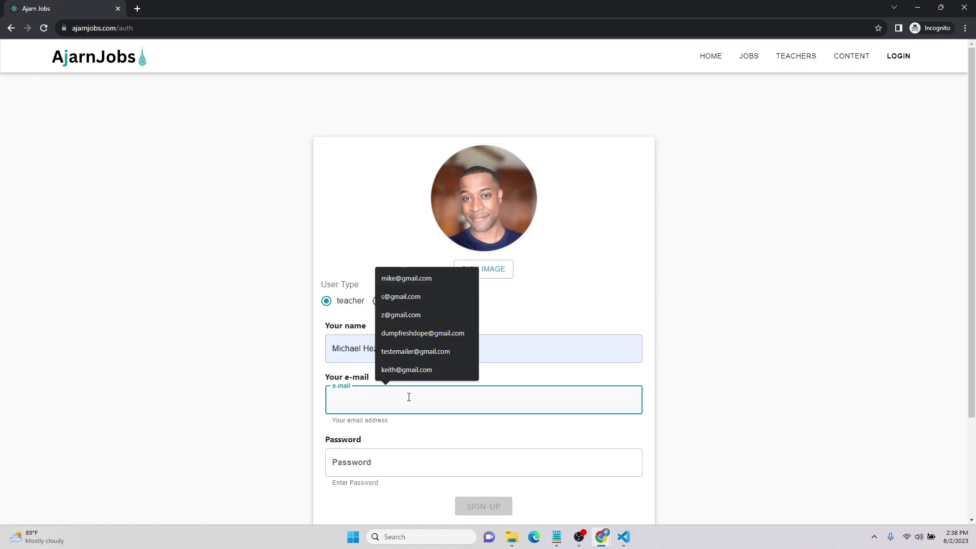
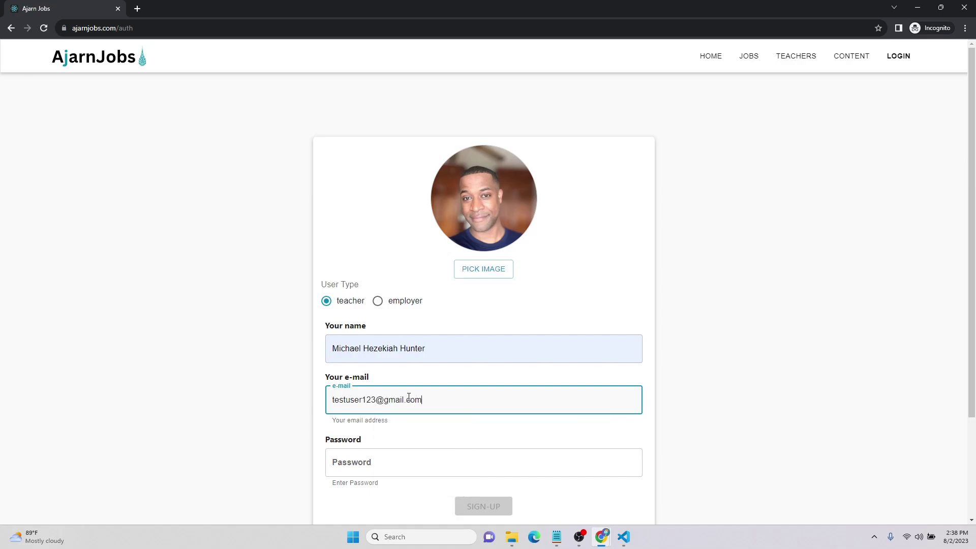
# Enter the account password and submit the sign-up form
pyautogui.click(394, 460)
pyautogui.write('1234')
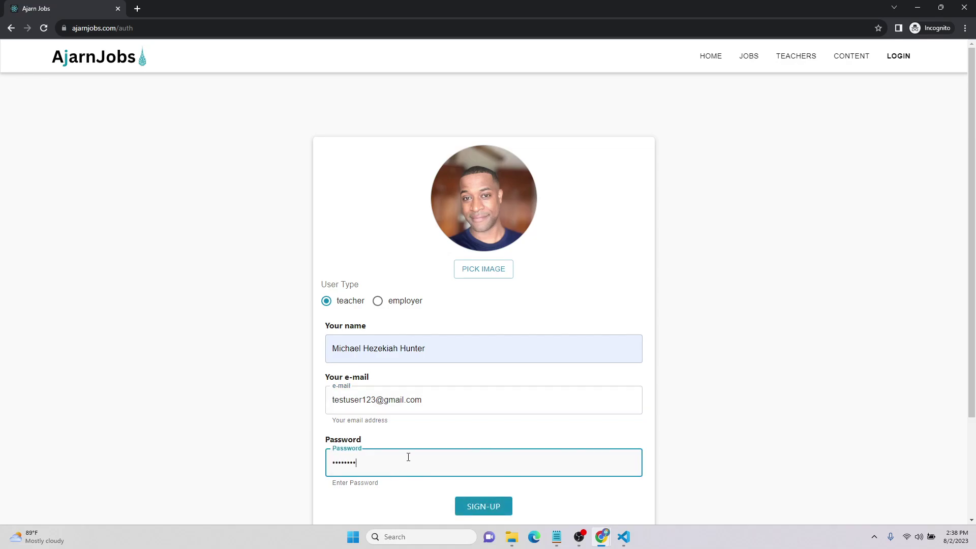
pyautogui.moveTo(434, 399); pyautogui.dragTo(312, 405)
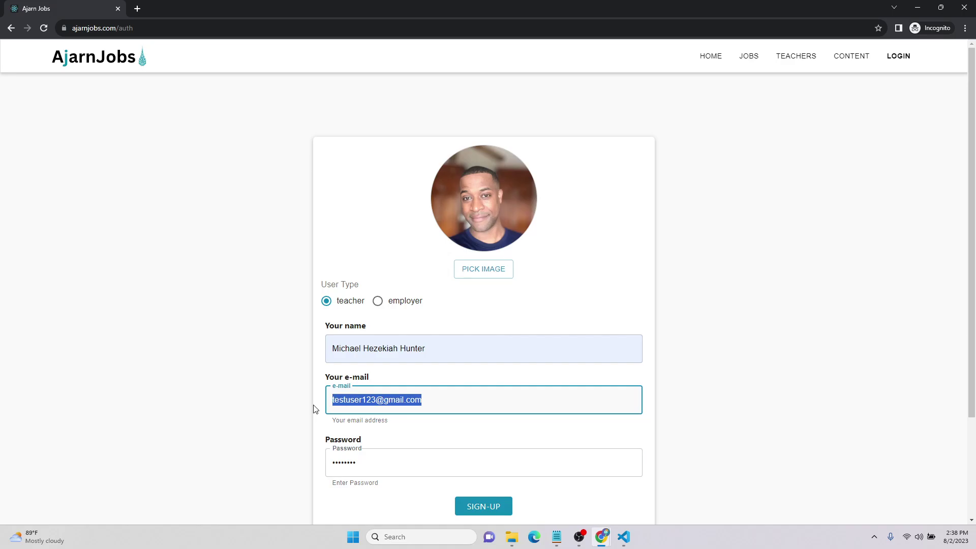
pyautogui.click(481, 503)
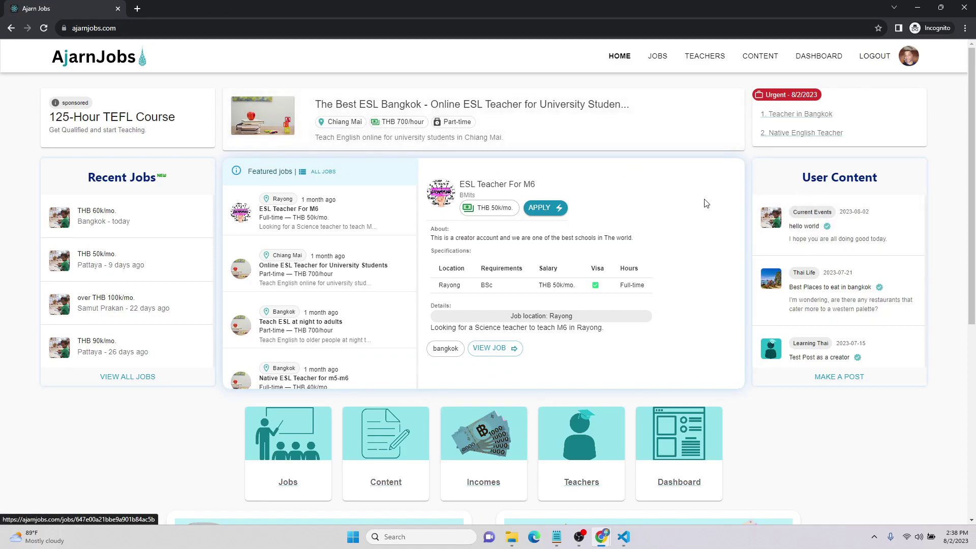
# Try applying to ESL Teacher For M6, dismiss the missing resume/cover letter notice, then open the dashboard
pyautogui.click(552, 210)
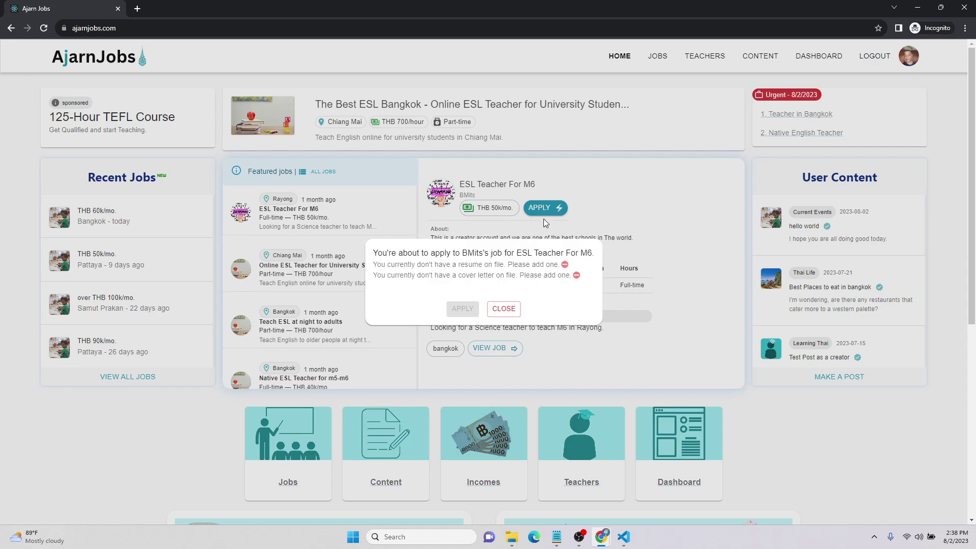
pyautogui.click(509, 309)
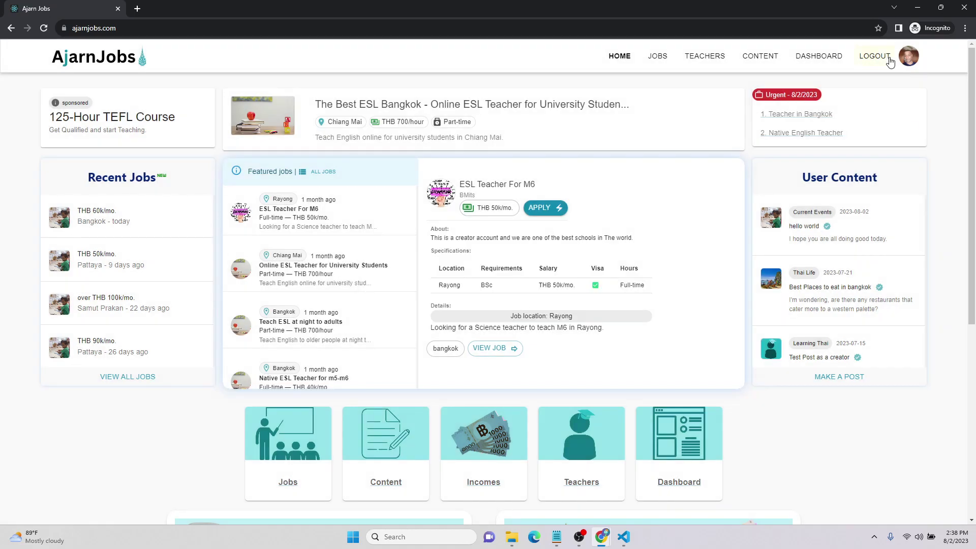
pyautogui.click(817, 57)
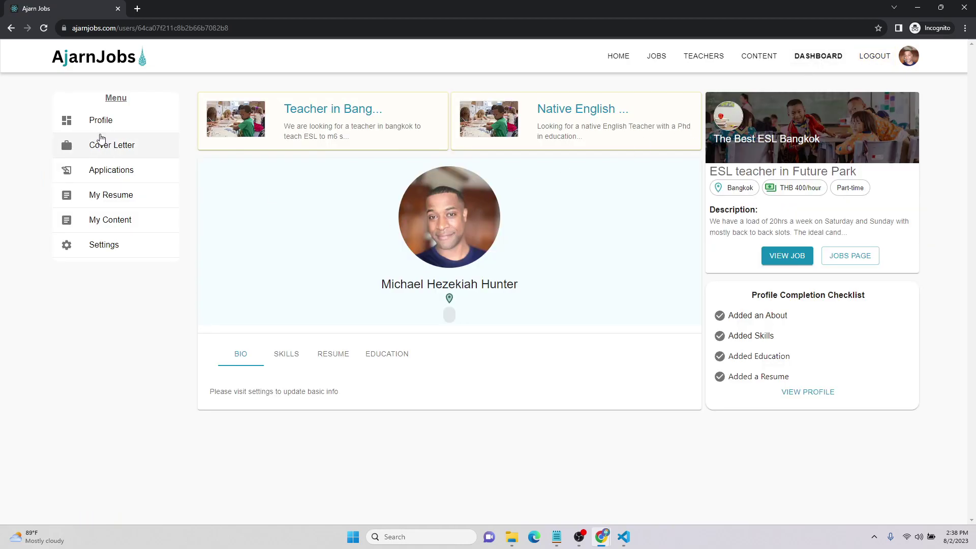
# In the profile form, set nationality American, work experience 8 and highest certification master's degree
pyautogui.click(103, 245)
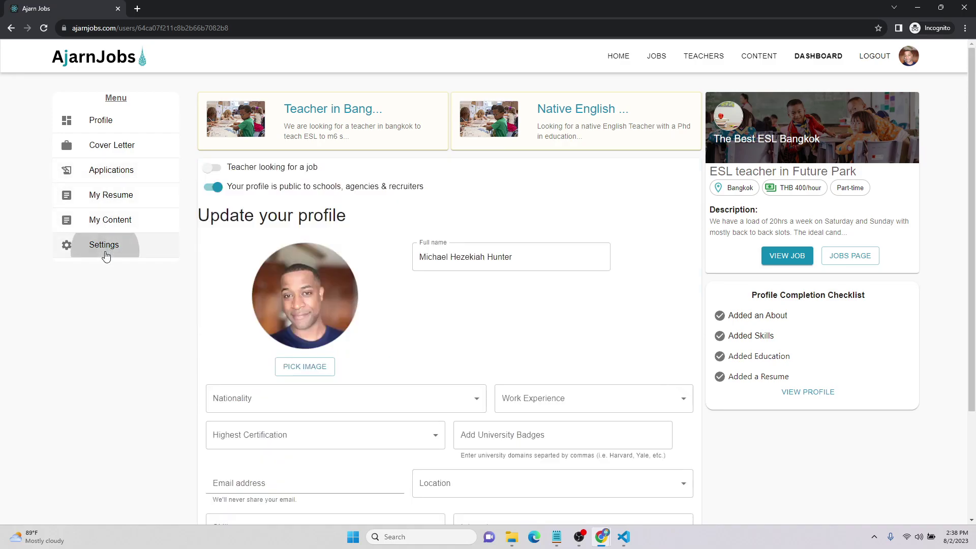
pyautogui.scroll(-1, 484, 302)
pyautogui.scroll(-2, 484, 302)
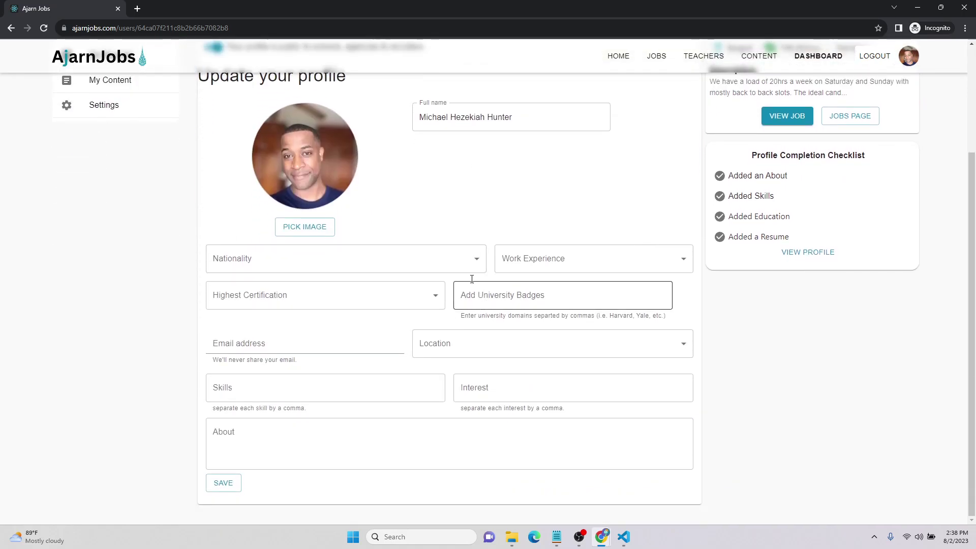
pyautogui.click(459, 272)
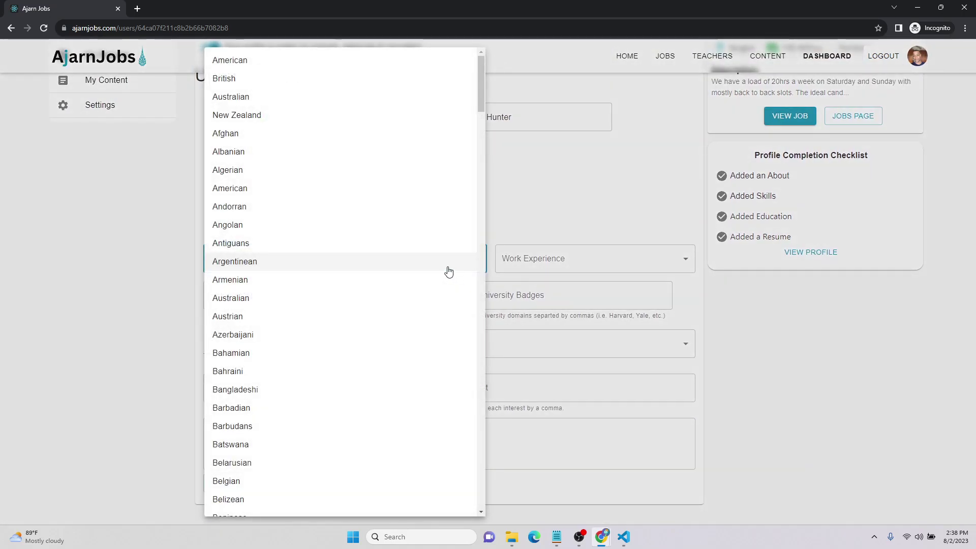
pyautogui.click(283, 61)
pyautogui.click(544, 262)
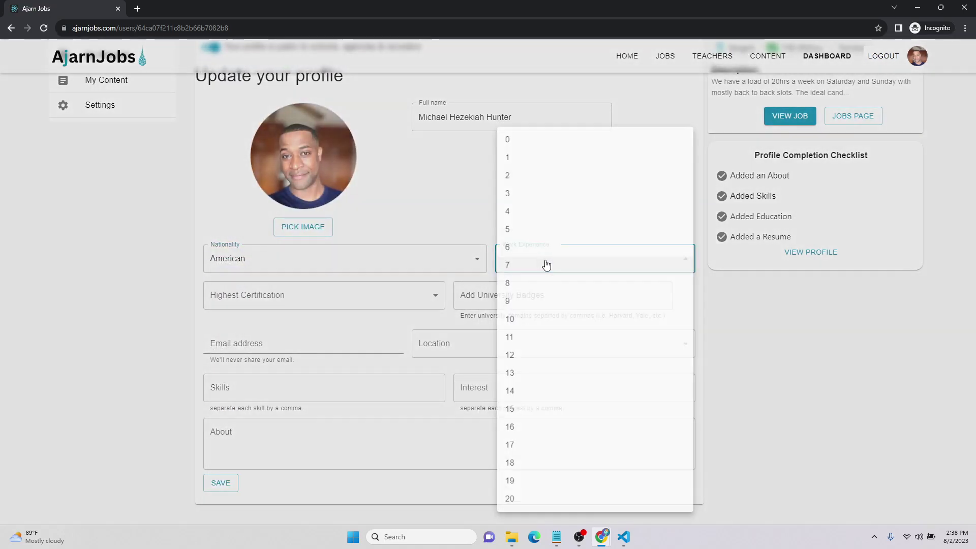
pyautogui.click(528, 283)
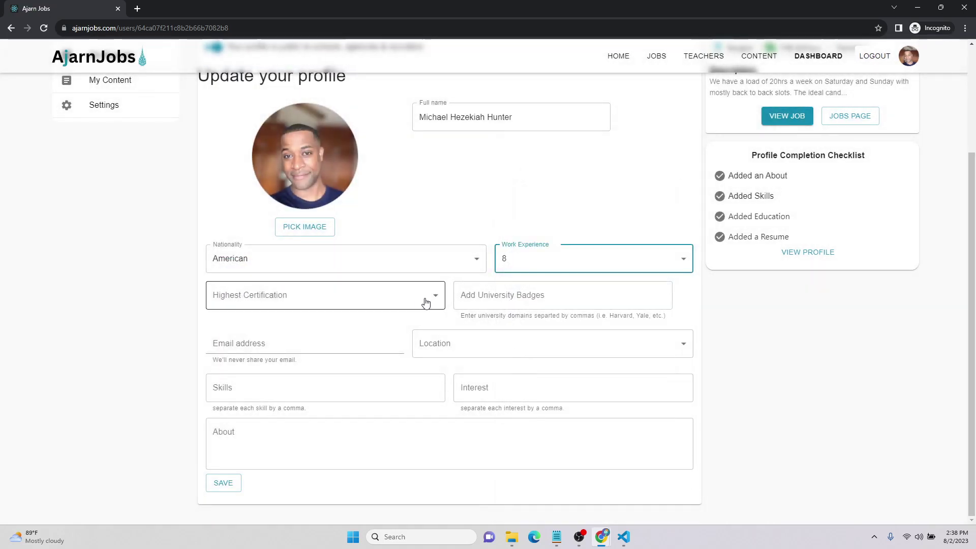
pyautogui.click(436, 296)
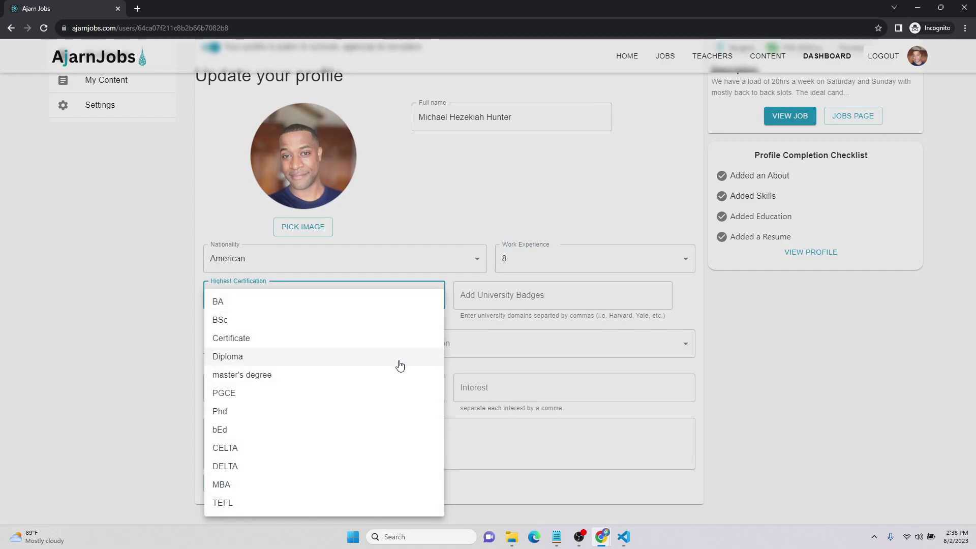
pyautogui.click(416, 370)
# Add university badges temple.edu and liverpool.ac.uk and set the location to Bangkok
pyautogui.click(560, 299)
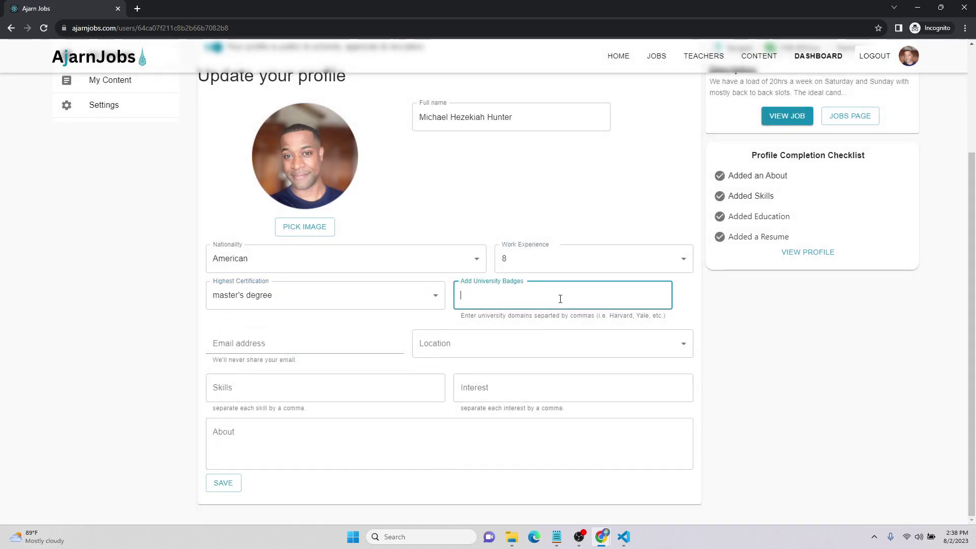
pyautogui.write('temple.edu, liverpool')
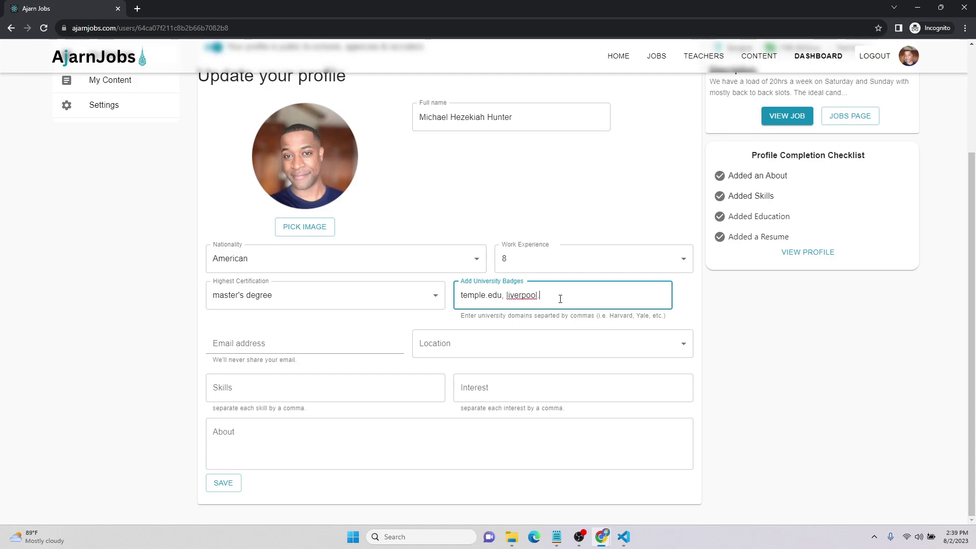
pyautogui.write('.ac.uk')
pyautogui.click(488, 346)
pyautogui.click(457, 62)
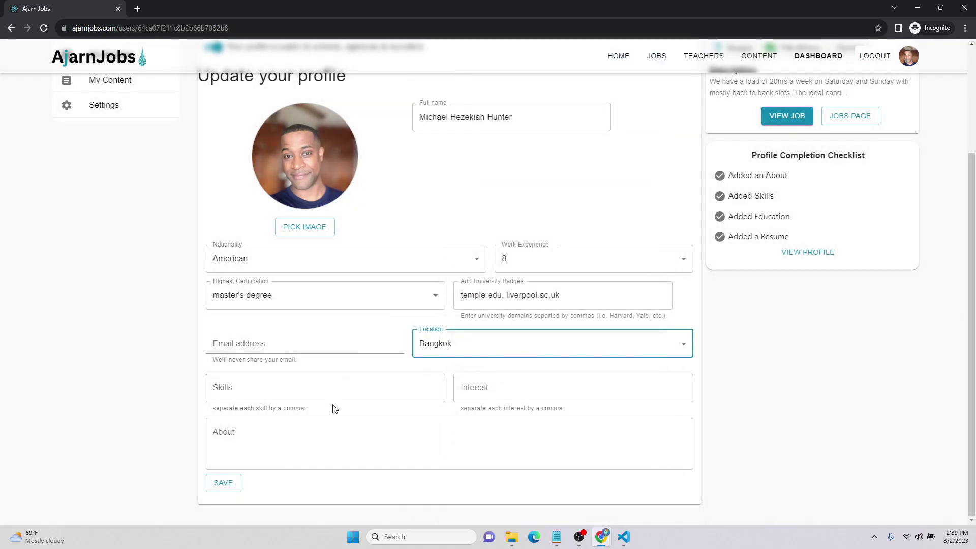
# Enter skills react, express, mongodb, nodejs, typescript, nextjs and interests coding, soccer, music
pyautogui.click(321, 389)
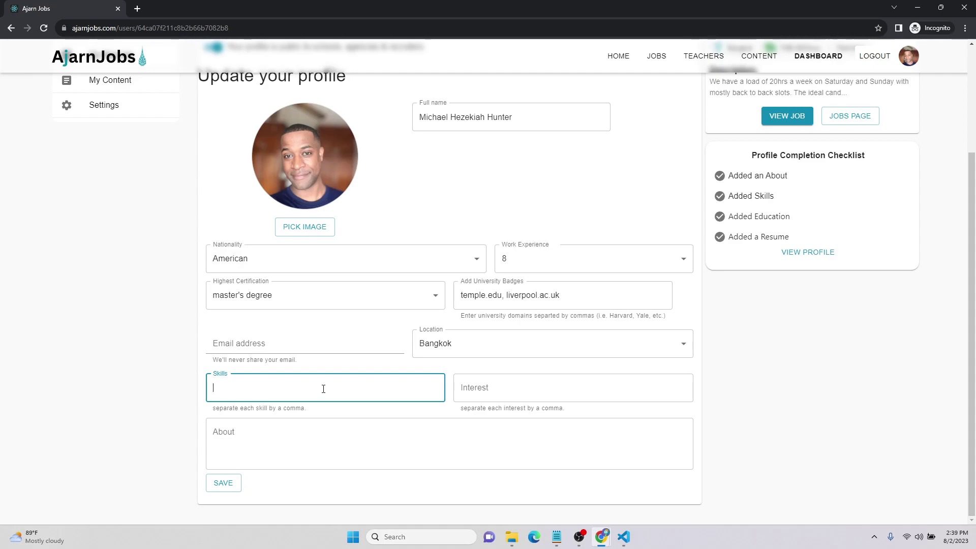
pyautogui.write('react, express, mongodb, ')
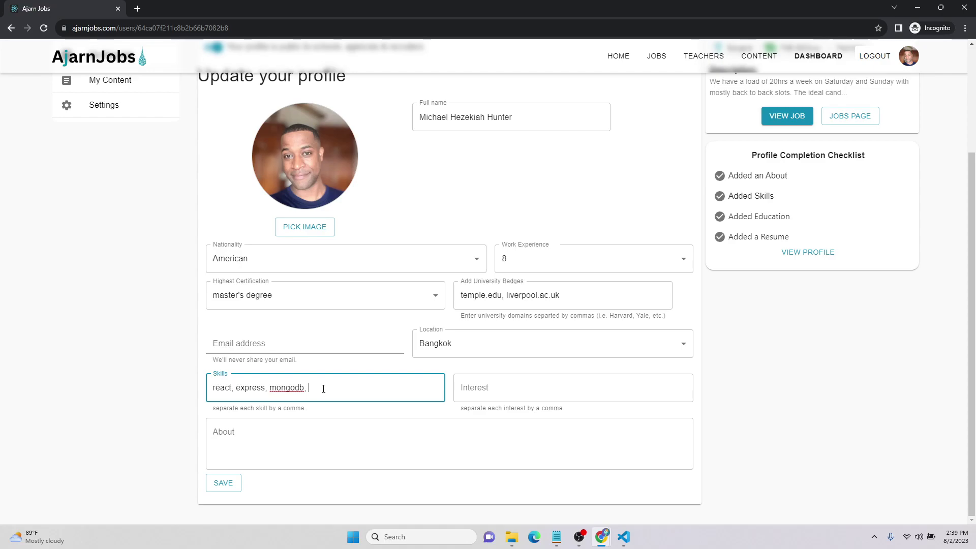
pyautogui.write('nodejs, typescript,')
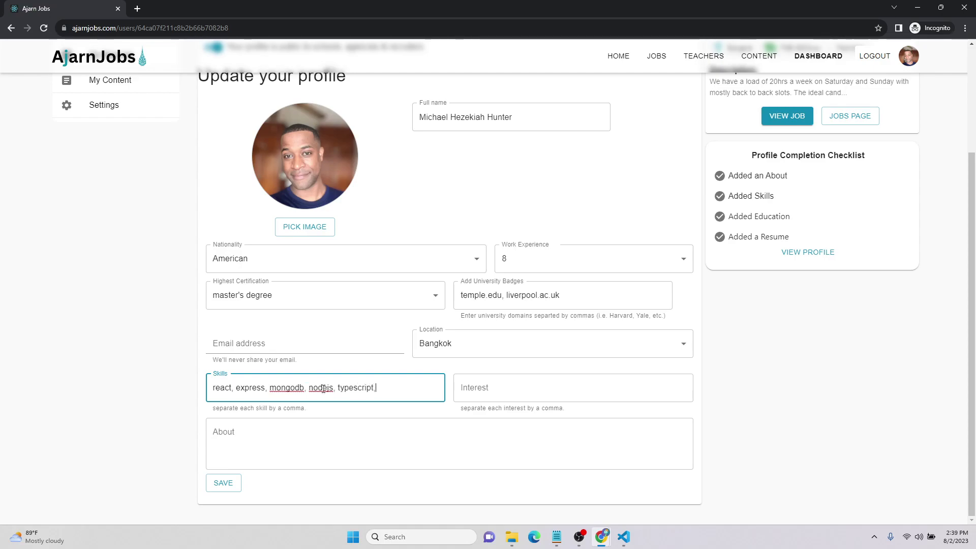
pyautogui.write(' nextjs')
pyautogui.click(483, 395)
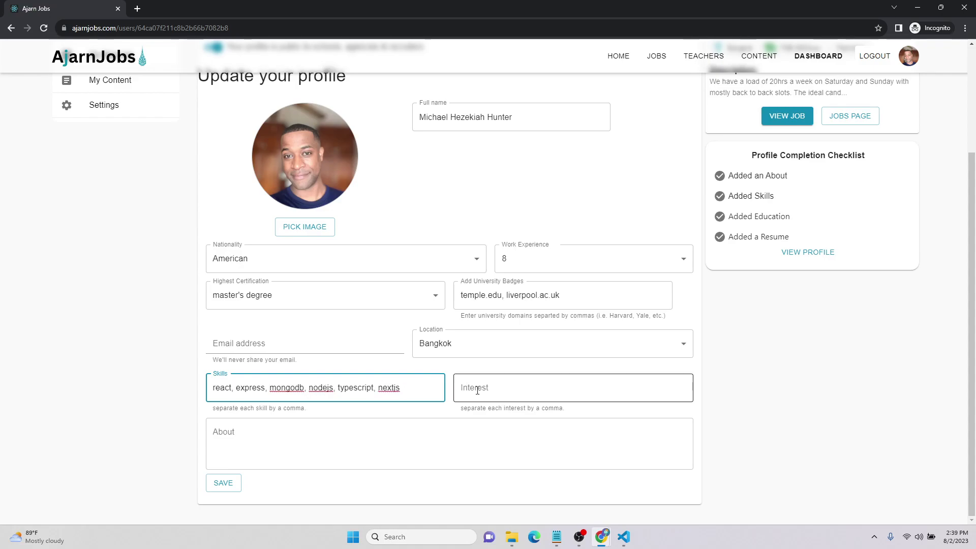
pyautogui.write('coding, soccer, music')
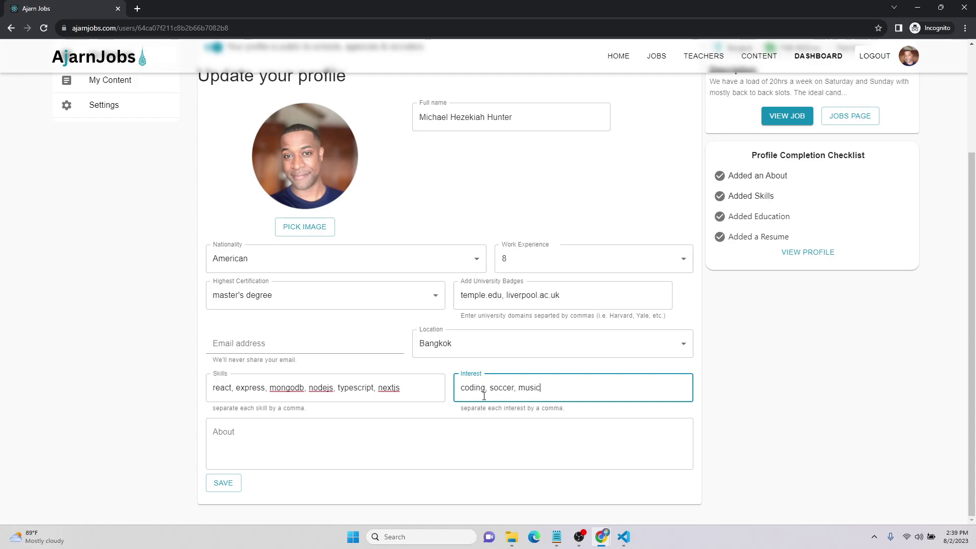
# Write a short self-introduction in the About field and save the updated profile
pyautogui.click(425, 438)
pyautogui.write('Hi my')
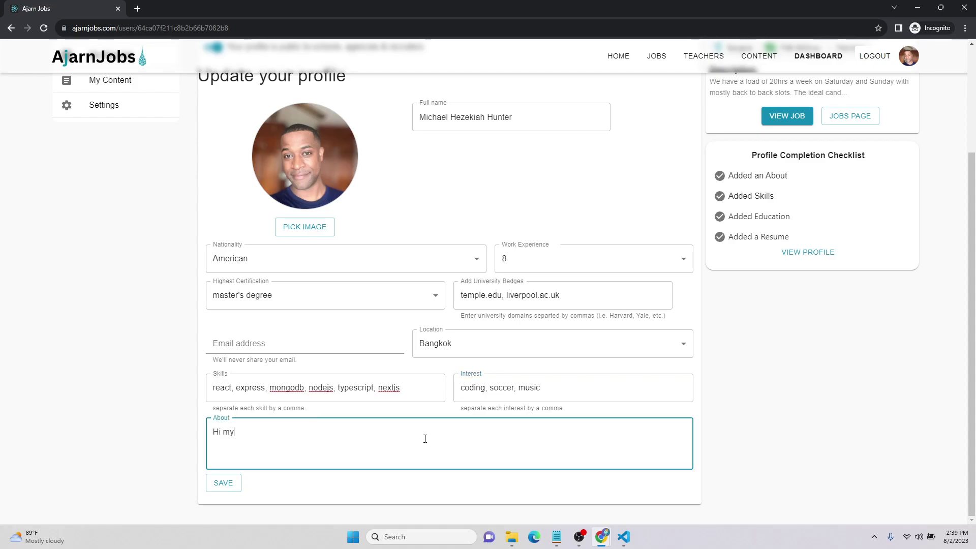
pyautogui.write(' name is michael and I am the creator of this website. ')
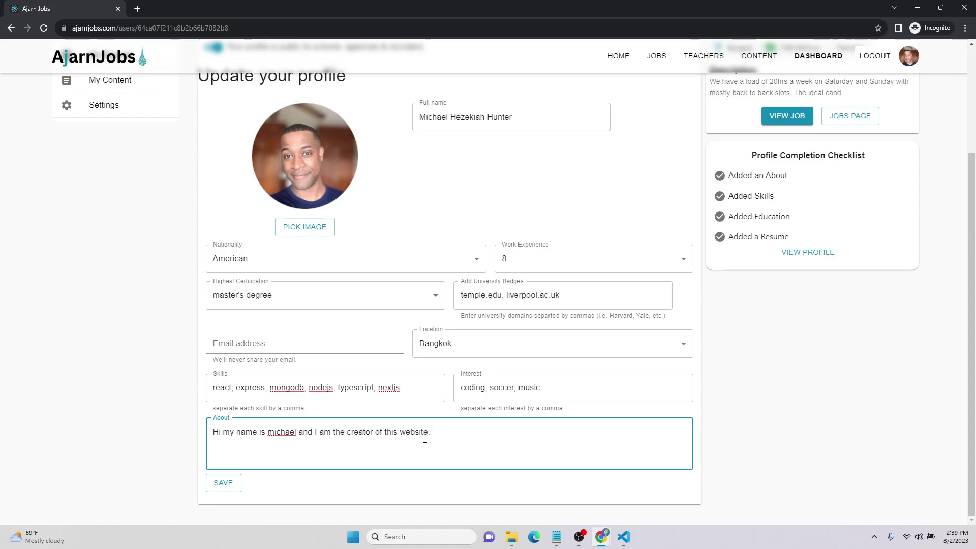
pyautogui.write('Hope you enjoy.')
pyautogui.click(235, 487)
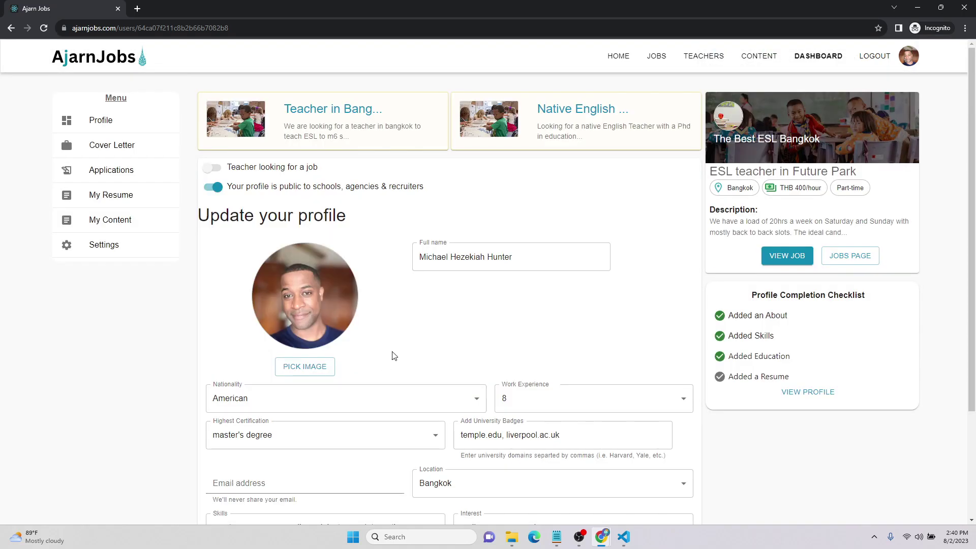
pyautogui.scroll(-3, 427, 340)
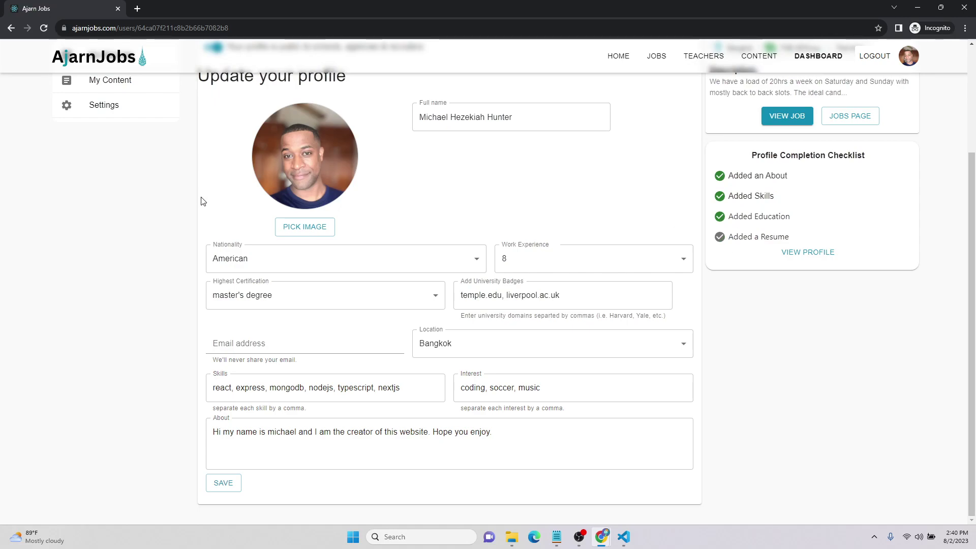
pyautogui.scroll(3, 203, 200)
pyautogui.click(112, 145)
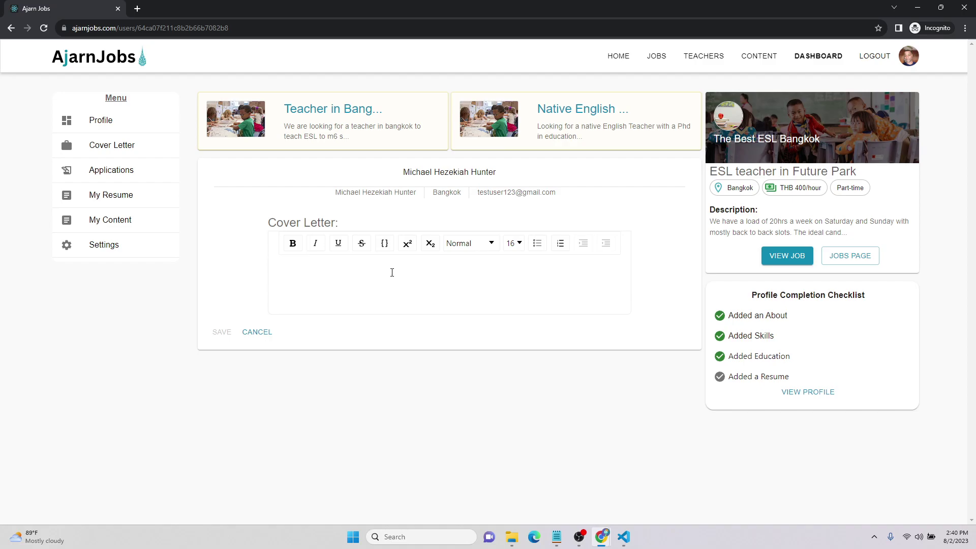
# Type a brief 'Dear hiring manager' cover letter, fix a typo, and save it
pyautogui.write('ear')
pyautogui.write(' hiring manage')
pyautogui.write('r, my name')
pyautogui.write(' is michael and it i')
pyautogui.write('s a pleasuer o')
pyautogui.write('re to meet you.')
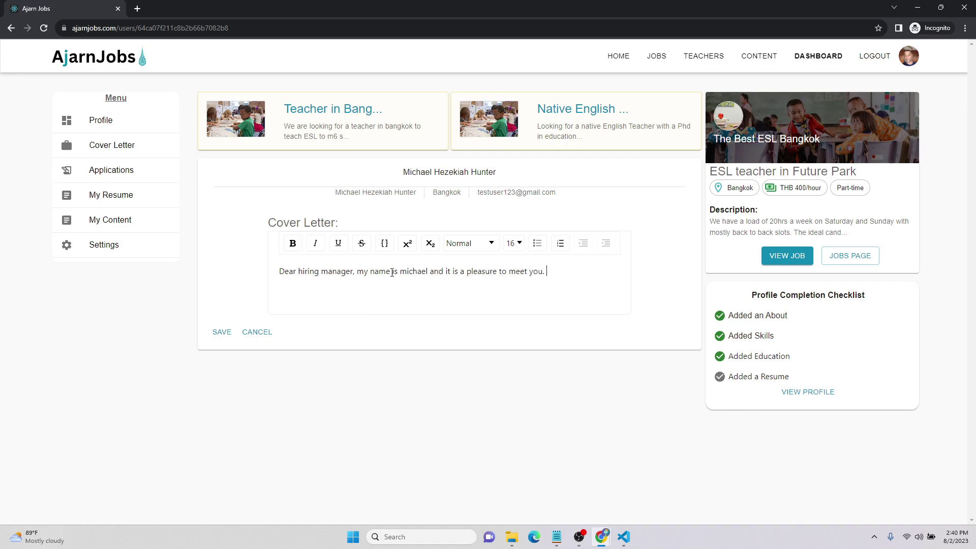
pyautogui.write(' I hope this letter finds you fee')
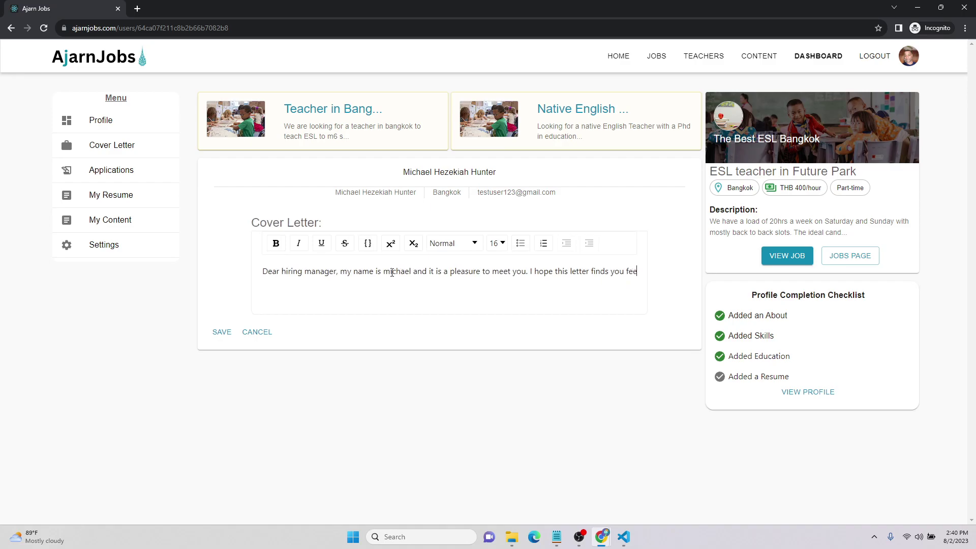
pyautogui.press('BackSpace')
pyautogui.press('BackSpace')
pyautogui.press('BackSpace')
pyautogui.write('well. I  was la dee dee daa-in')
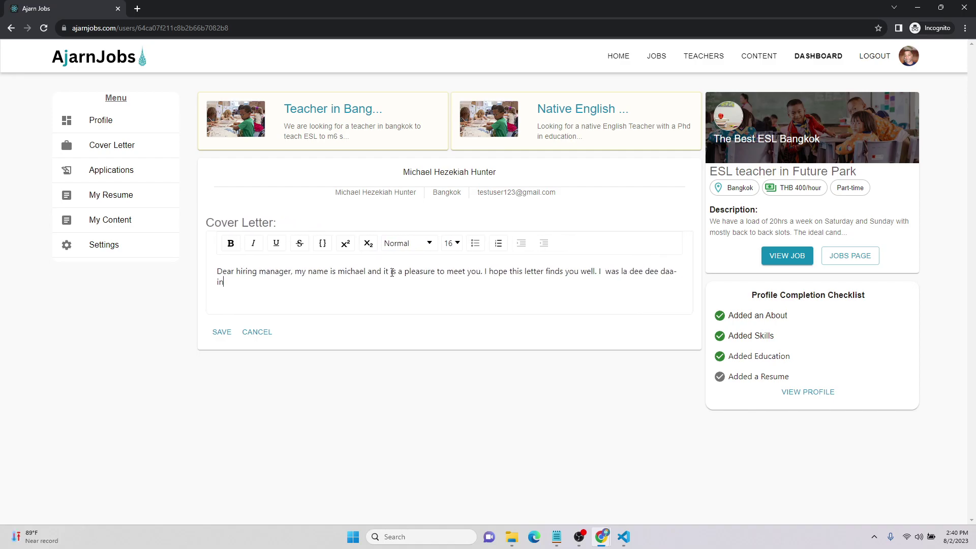
pyautogui.write('g all over the place')
pyautogui.click(222, 335)
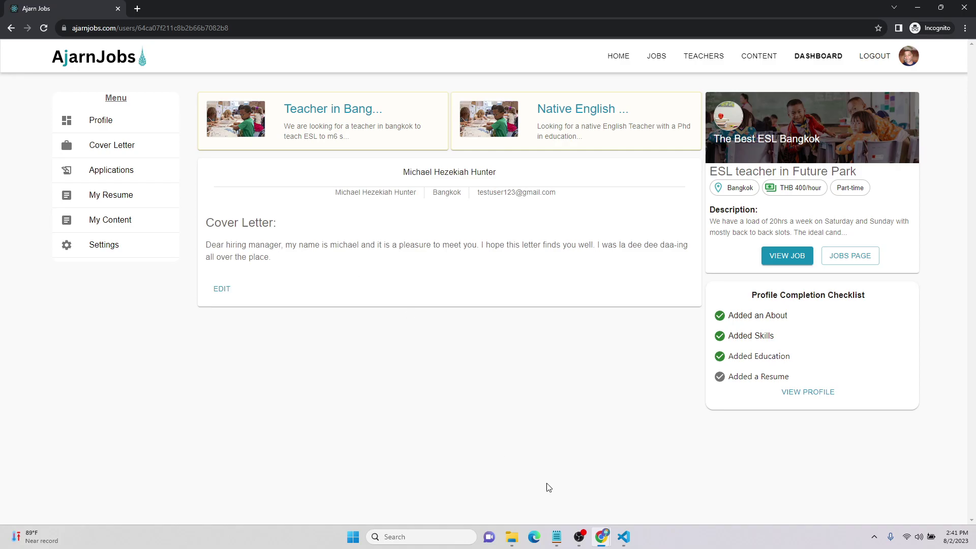
pyautogui.moveTo(624, 537)
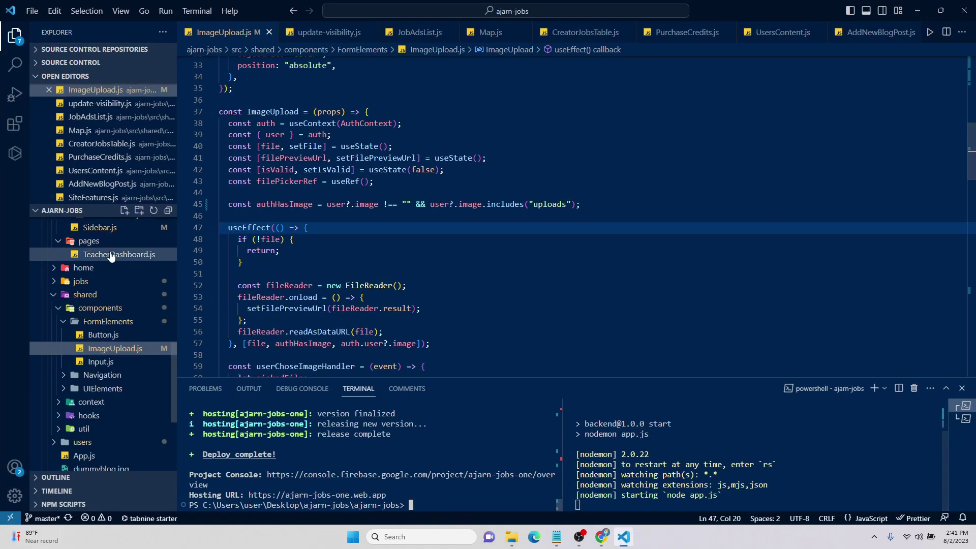
# In CoverLetter.js, change the Skeleton width from 753 to '100%' and save the file
pyautogui.scroll(2, 119, 365)
pyautogui.scroll(8, 119, 364)
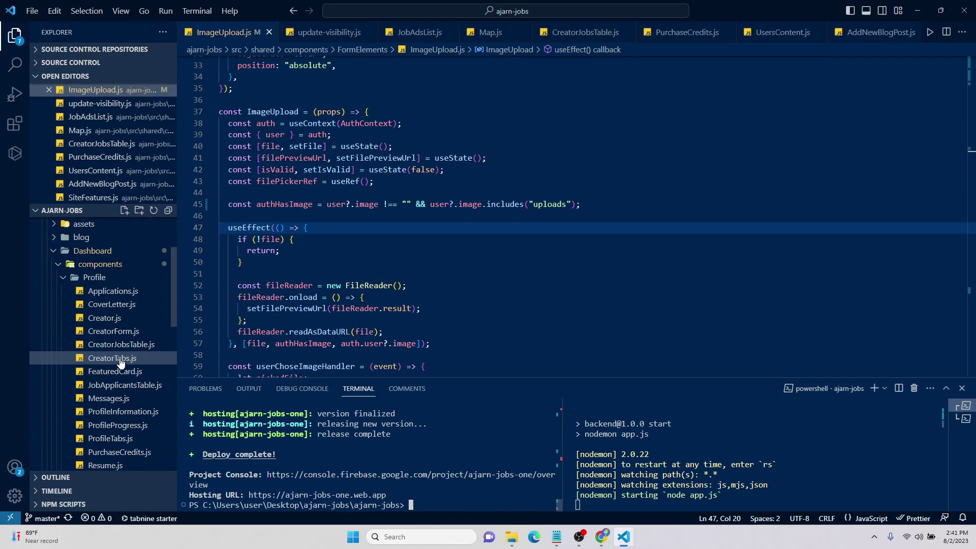
pyautogui.click(111, 304)
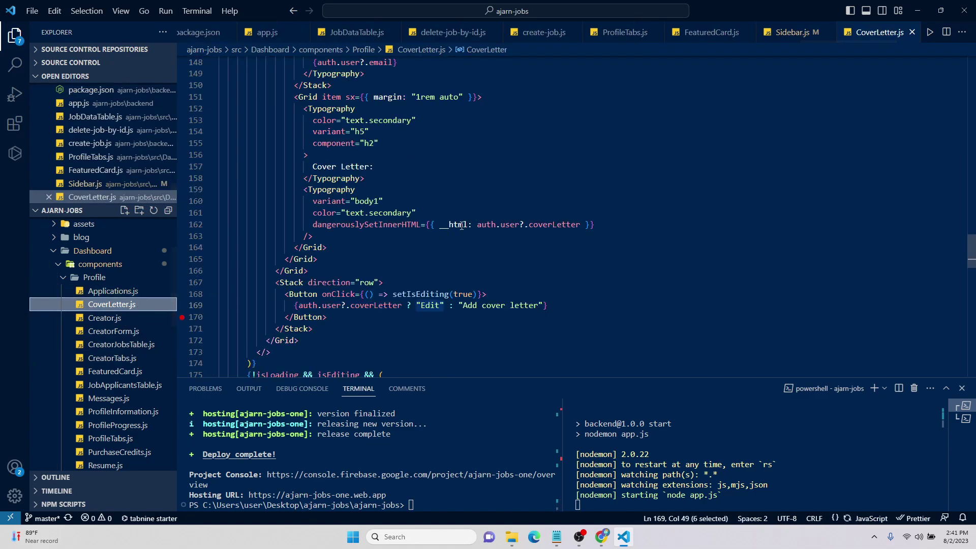
pyautogui.scroll(10, 458, 234)
pyautogui.scroll(1, 458, 234)
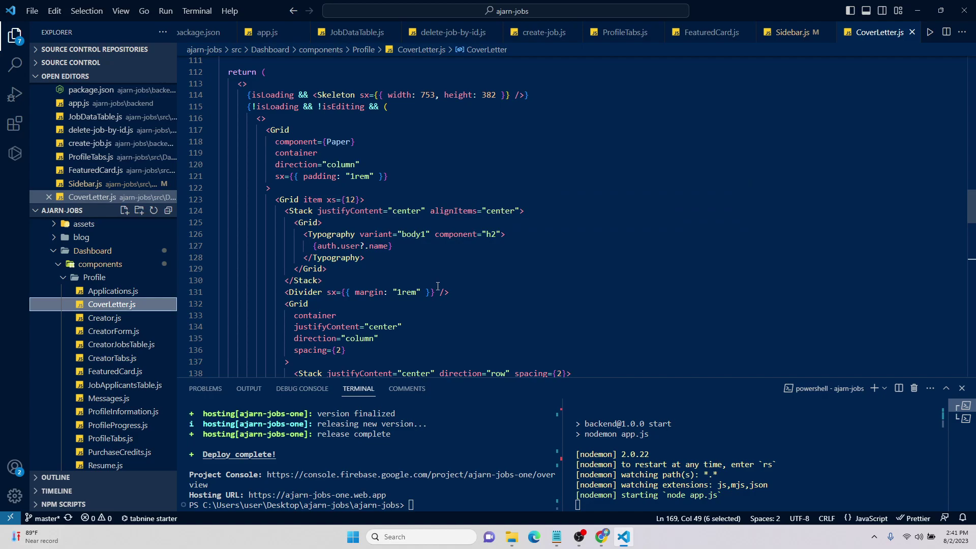
pyautogui.scroll(5, 437, 287)
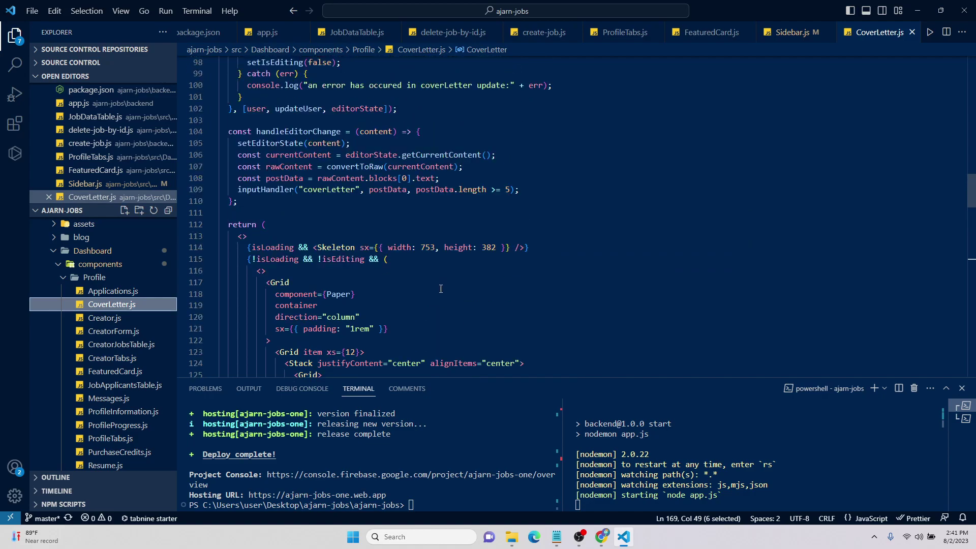
pyautogui.doubleClick(425, 249)
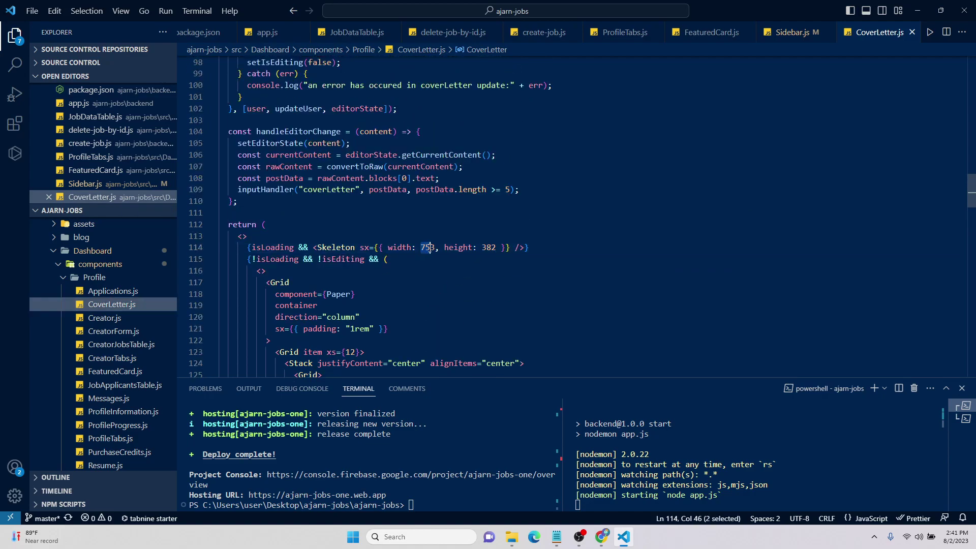
pyautogui.write("'")
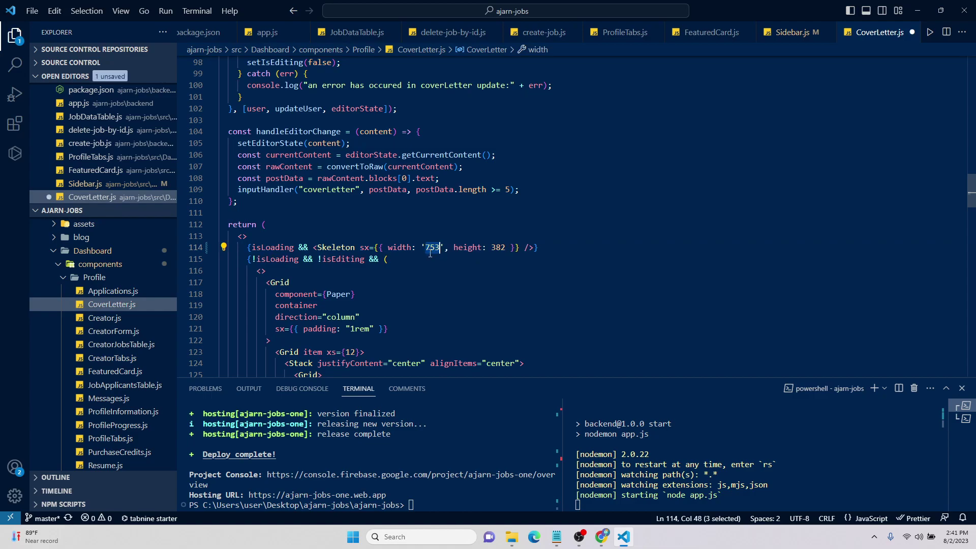
pyautogui.write('100')
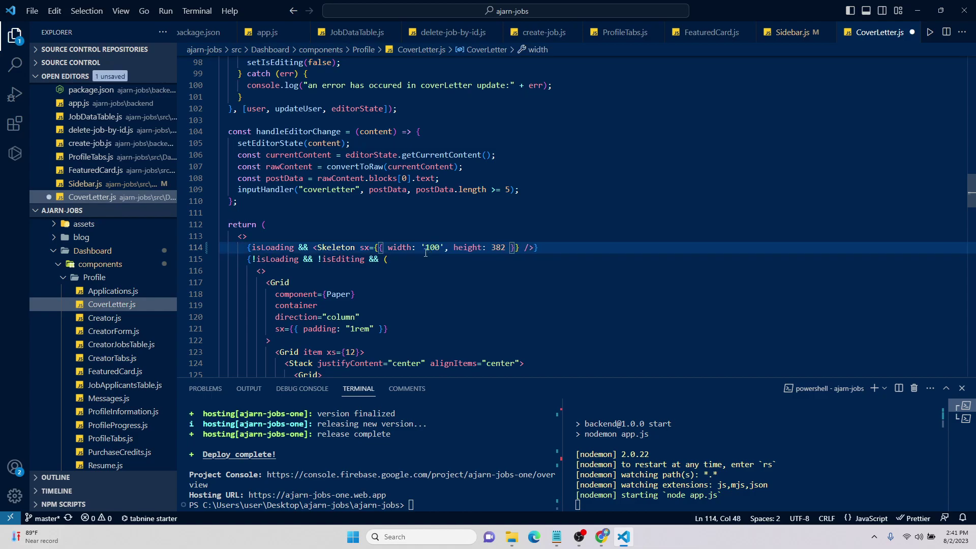
pyautogui.write('%')
pyautogui.press('Down')
pyautogui.press('Down')
pyautogui.press('Down')
pyautogui.press('Down')
pyautogui.scroll(3, 457, 254)
pyautogui.hotkey('ctrl', 's')
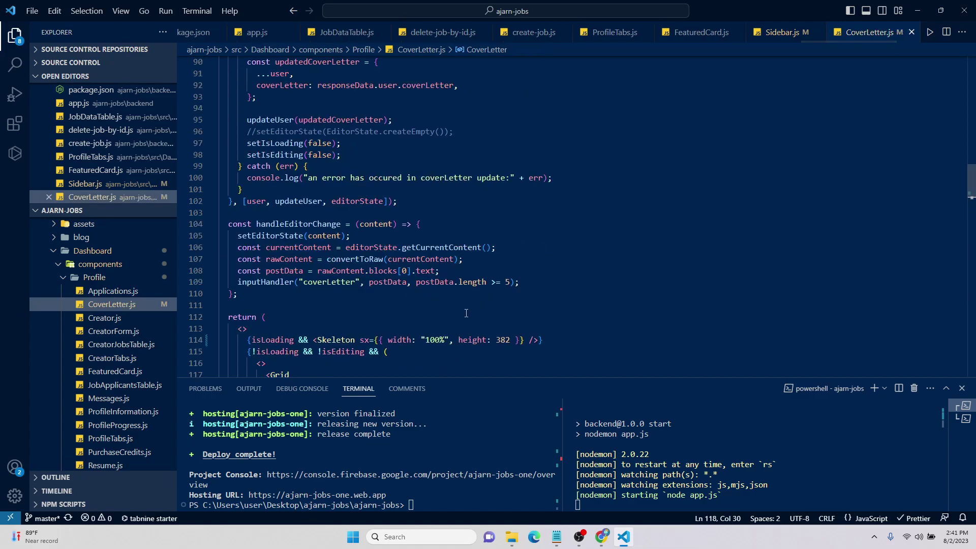
pyautogui.scroll(-4, 466, 312)
pyautogui.scroll(-6, 465, 312)
pyautogui.scroll(10, 466, 310)
pyautogui.scroll(20, 466, 309)
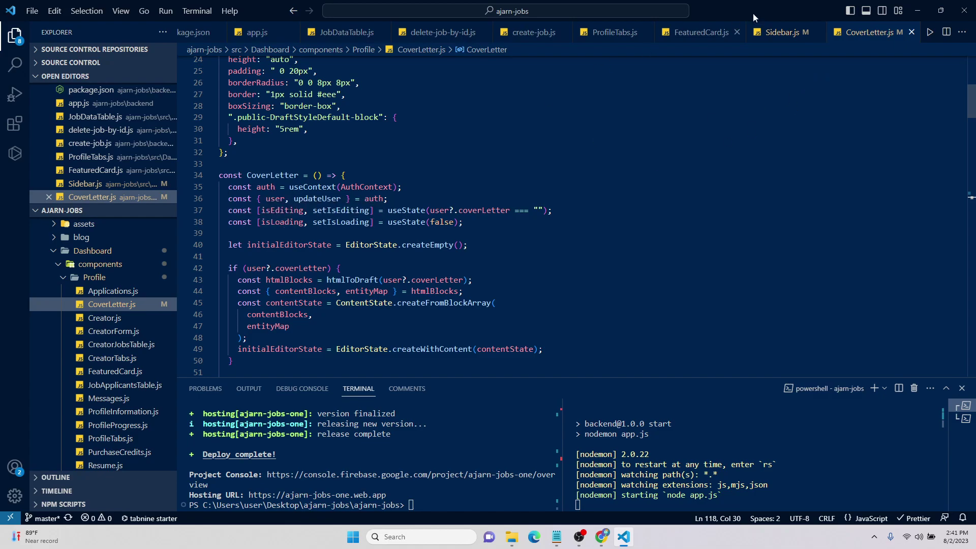
pyautogui.click(917, 10)
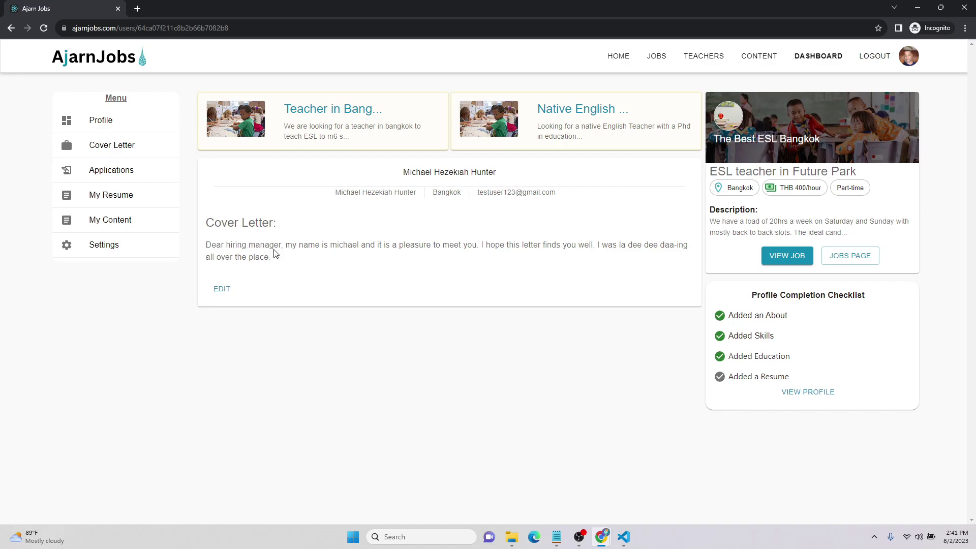
# Check the Applications page showing 0 jobs applied, then go to My Resume
pyautogui.click(113, 147)
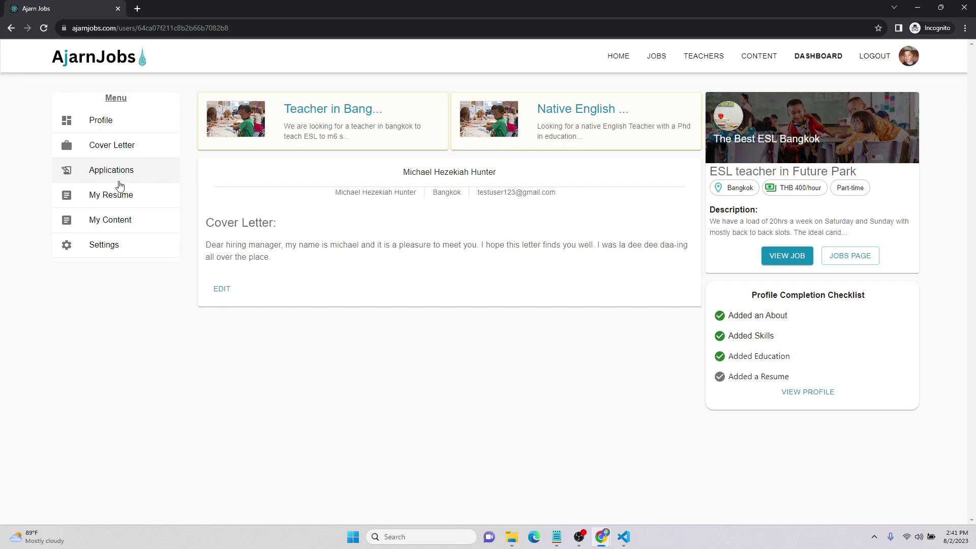
pyautogui.click(122, 173)
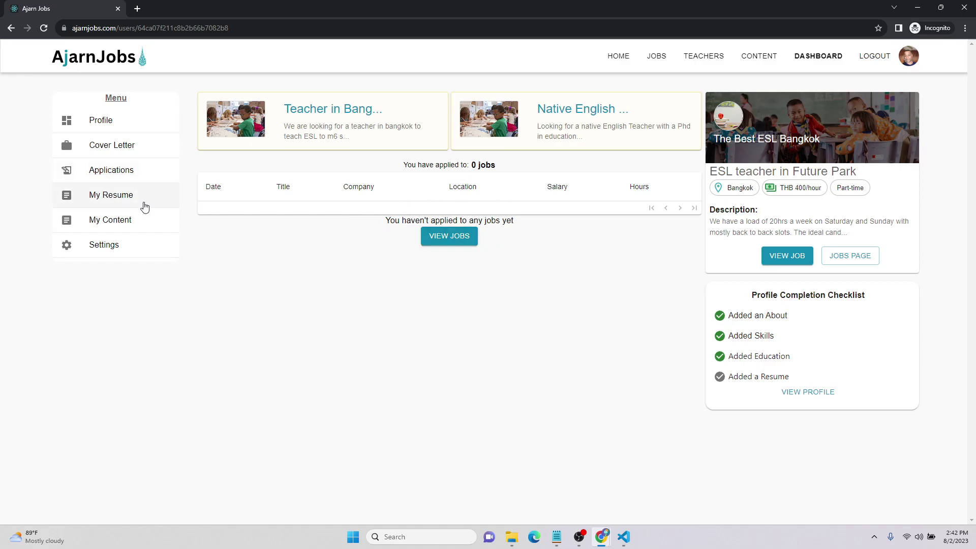
pyautogui.click(143, 202)
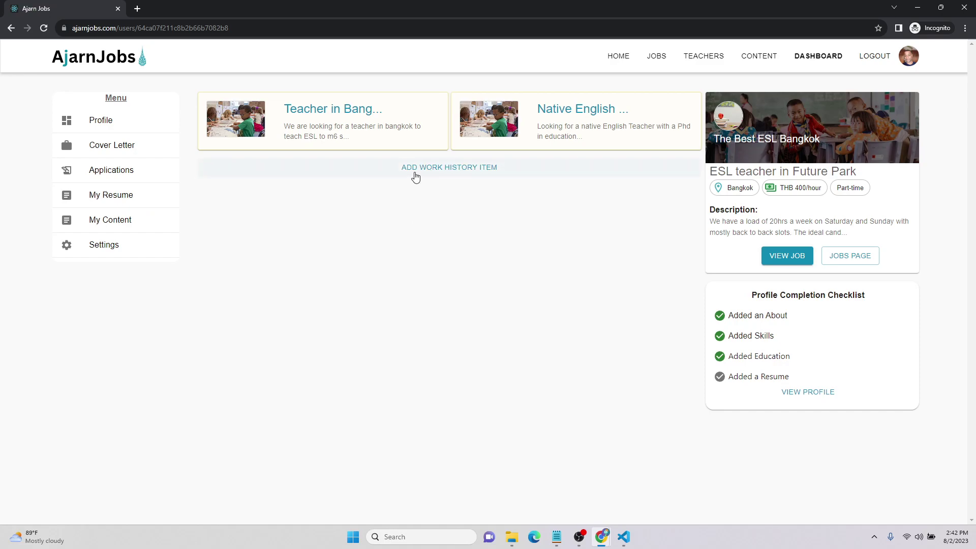
# Start a work entry: Native English Teacher, The HumbleBeesNBirds, Side levetation, Bangkok, 2006–2008
pyautogui.click(466, 169)
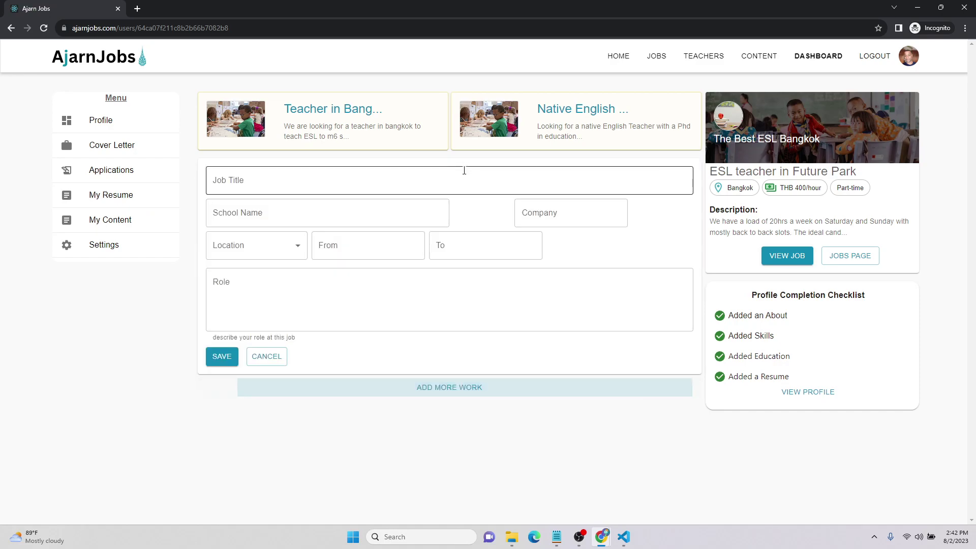
pyautogui.click(387, 189)
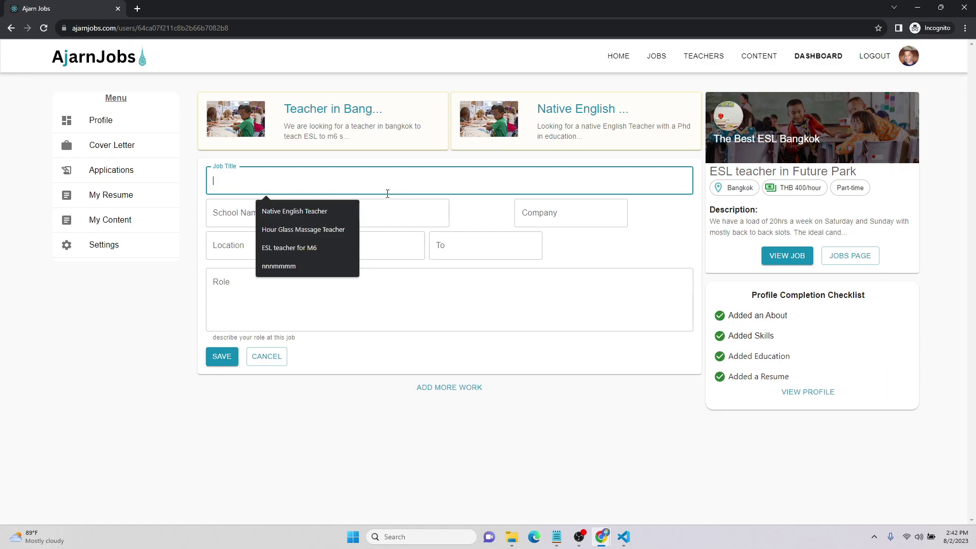
pyautogui.click(343, 211)
pyautogui.click(335, 213)
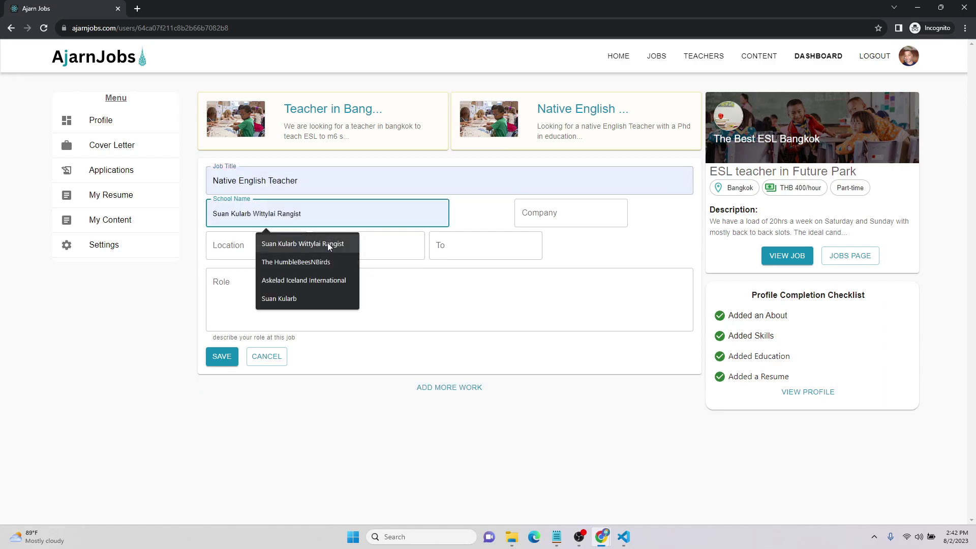
pyautogui.click(321, 261)
pyautogui.click(559, 213)
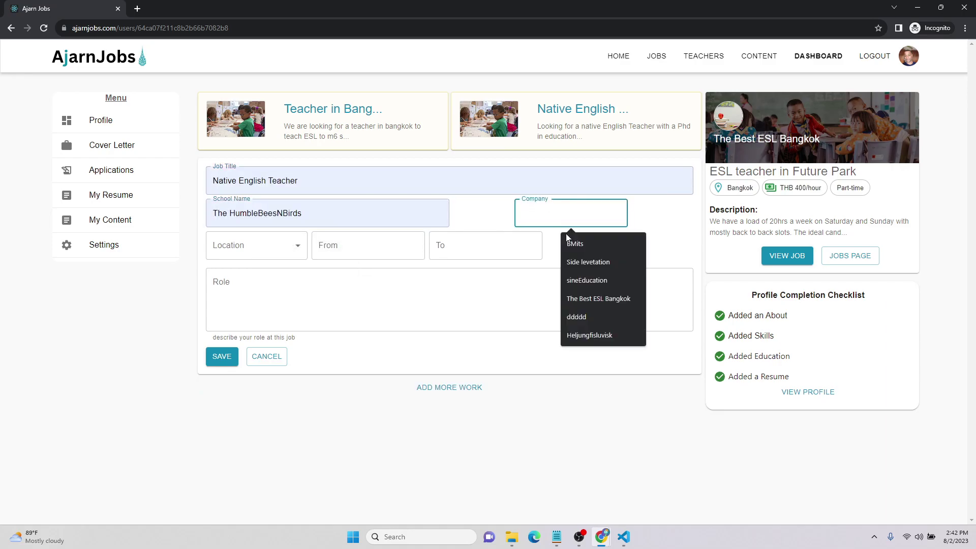
pyautogui.click(580, 262)
pyautogui.click(282, 246)
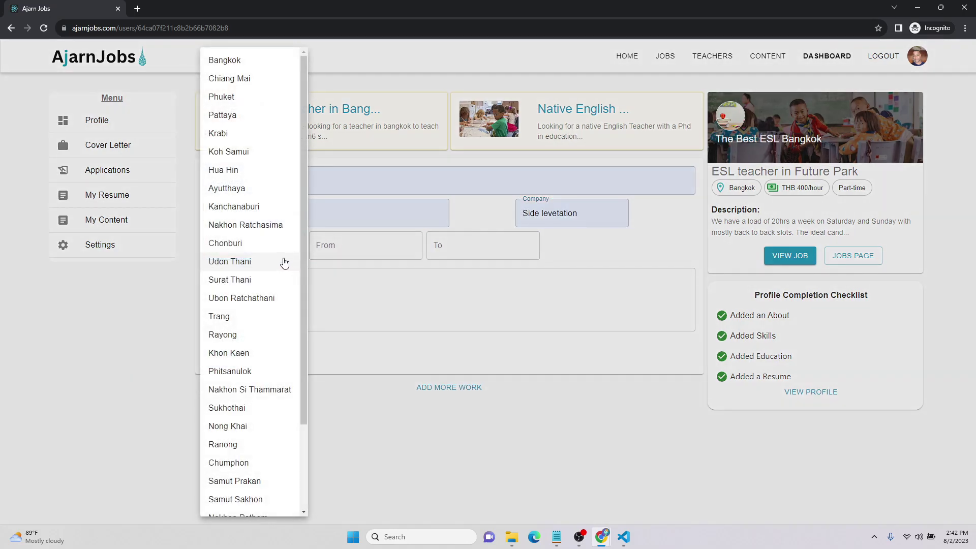
pyautogui.click(226, 61)
pyautogui.click(344, 247)
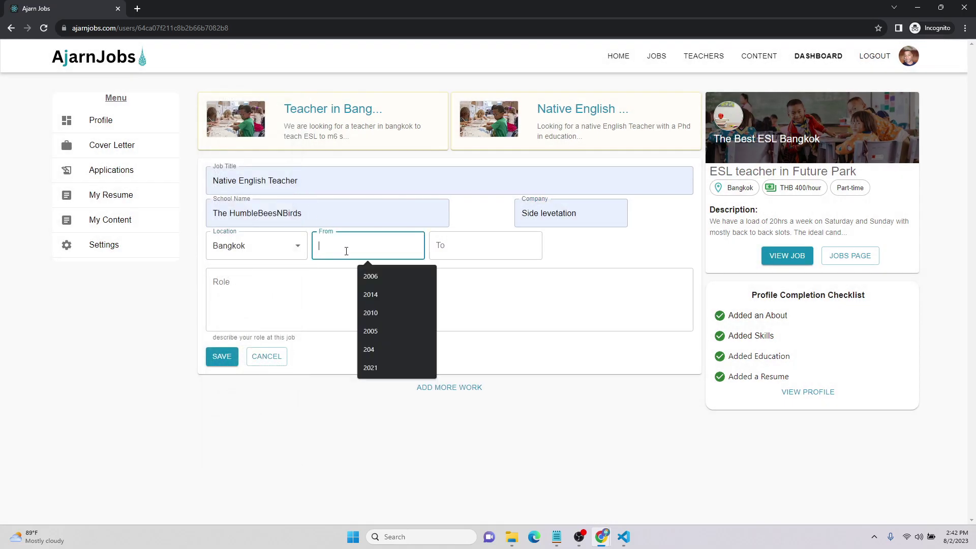
pyautogui.click(371, 275)
pyautogui.click(462, 254)
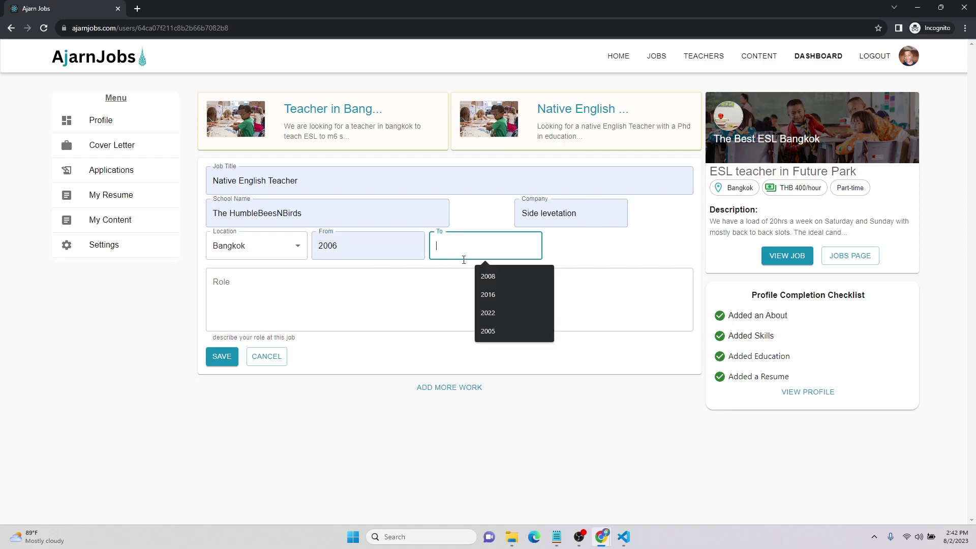
pyautogui.click(481, 280)
# Describe the role as teaching m1-m6 in Rangist, Thailand, and save the entry
pyautogui.click(418, 311)
pyautogui.write('I taught m')
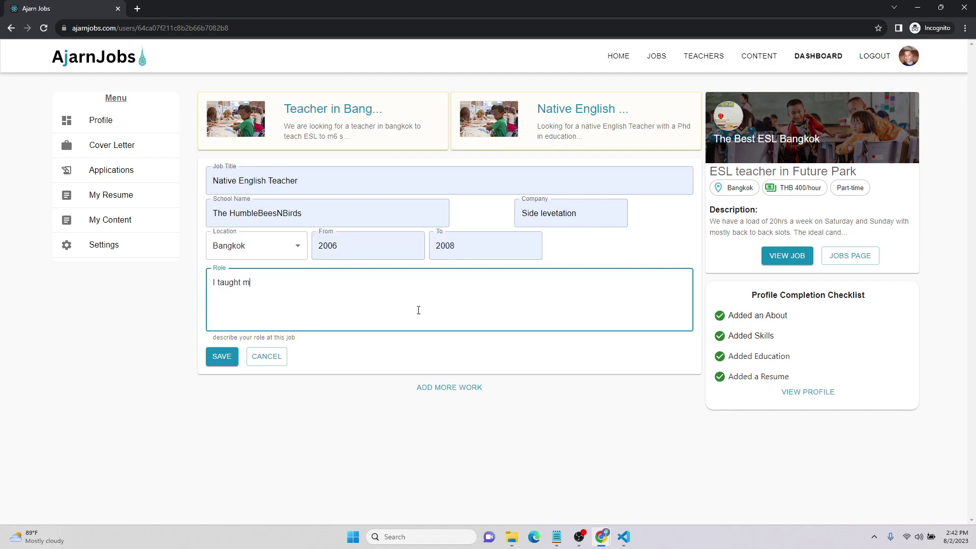
pyautogui.write('1')
pyautogui.write('-m6')
pyautogui.write(' in rangs')
pyautogui.write('it')
pyautogui.write(' t')
pyautogui.press('BackSpace')
pyautogui.press('BackSpace')
pyautogui.press('BackSpace')
pyautogui.press('BackSpace')
pyautogui.press('BackSpace')
pyautogui.press('BackSpace')
pyautogui.write('Rangist, Thailand')
pyautogui.click(227, 364)
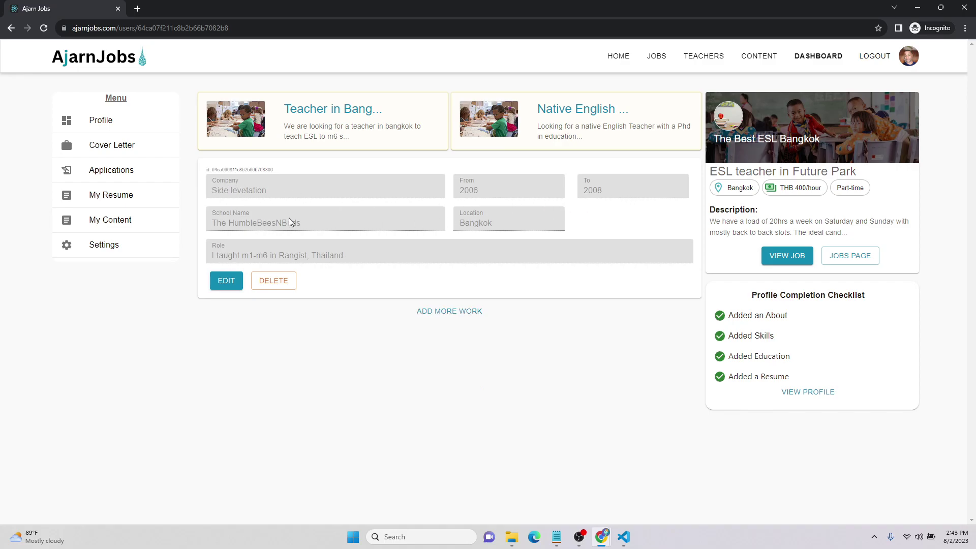
# Start a second entry: Hour Glass Massage Teacher at Askelad Iceland International, company ddddd
pyautogui.click(474, 315)
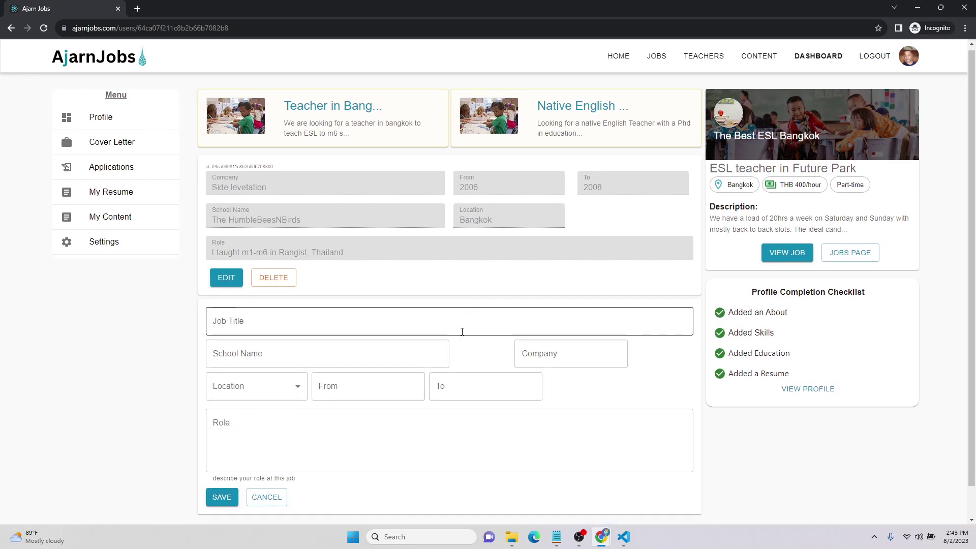
pyautogui.scroll(-1, 461, 331)
pyautogui.click(267, 290)
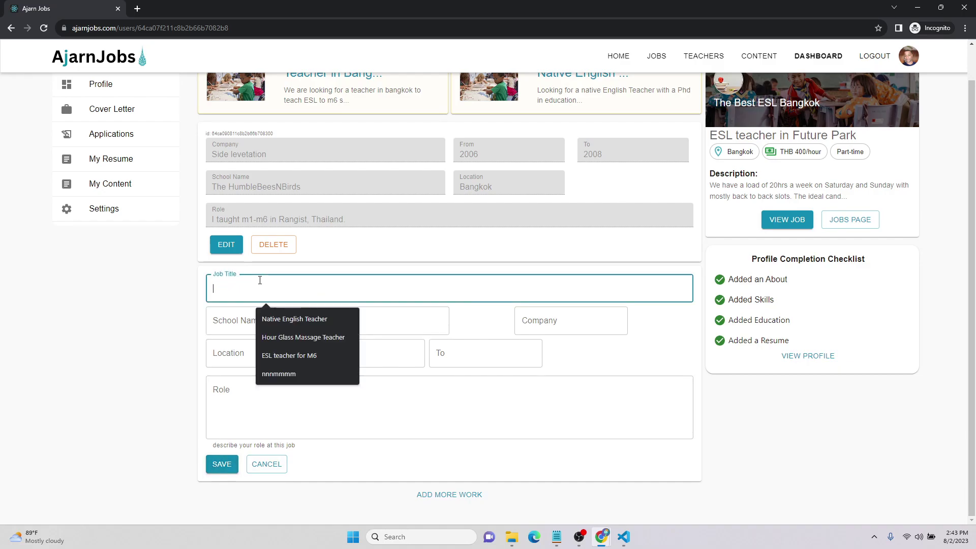
pyautogui.click(286, 335)
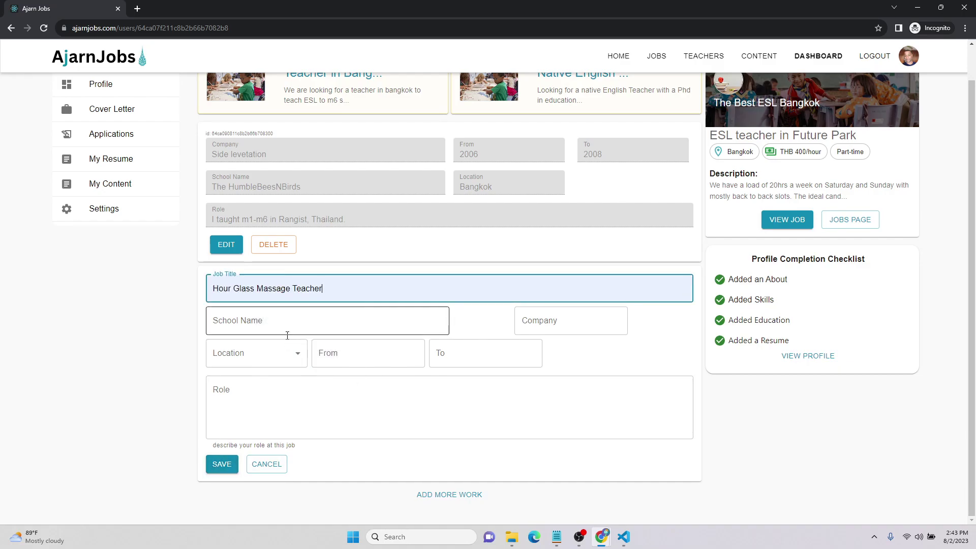
pyautogui.click(330, 320)
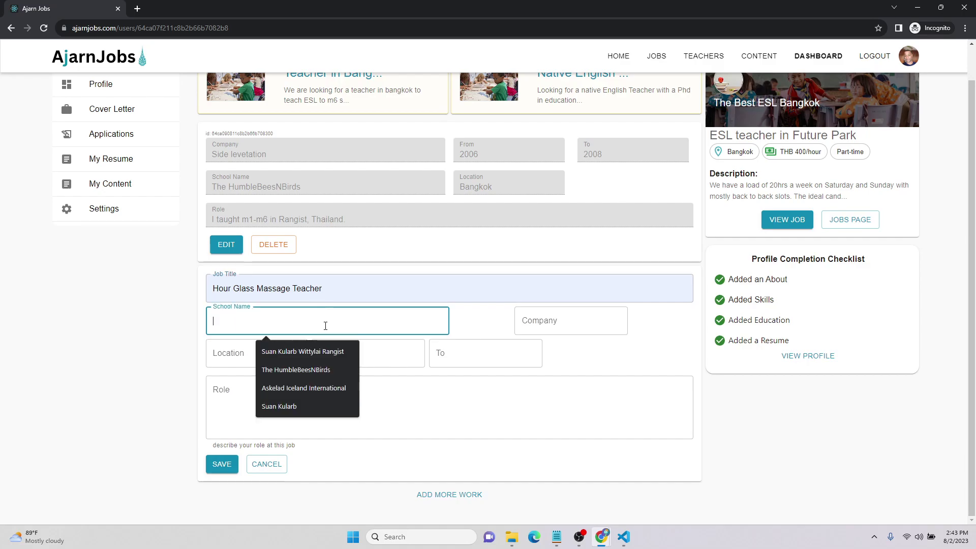
pyautogui.click(363, 290)
pyautogui.click(337, 327)
pyautogui.click(327, 386)
pyautogui.click(561, 323)
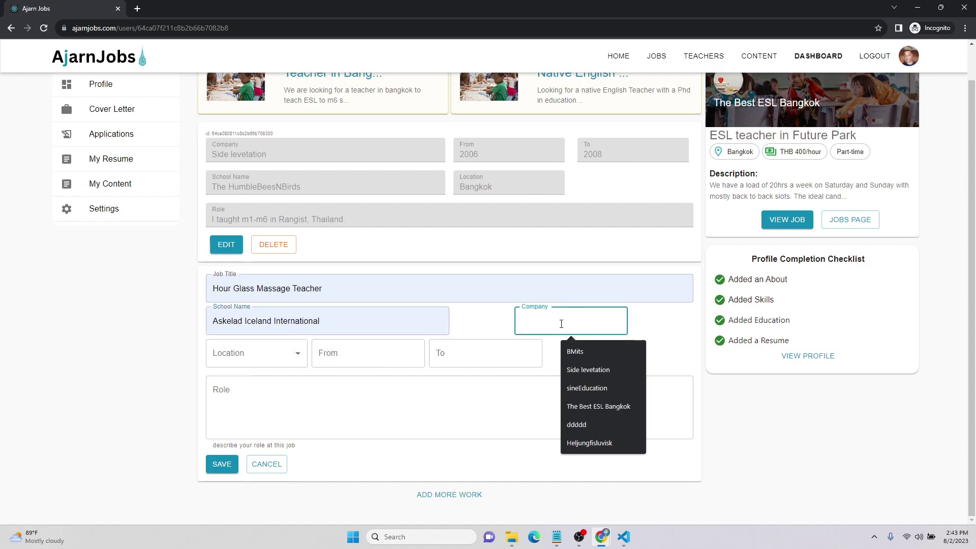
pyautogui.click(582, 424)
# Set location Bangkok, years 2014–2016, a neck-massage role description, and save the entry
pyautogui.click(277, 352)
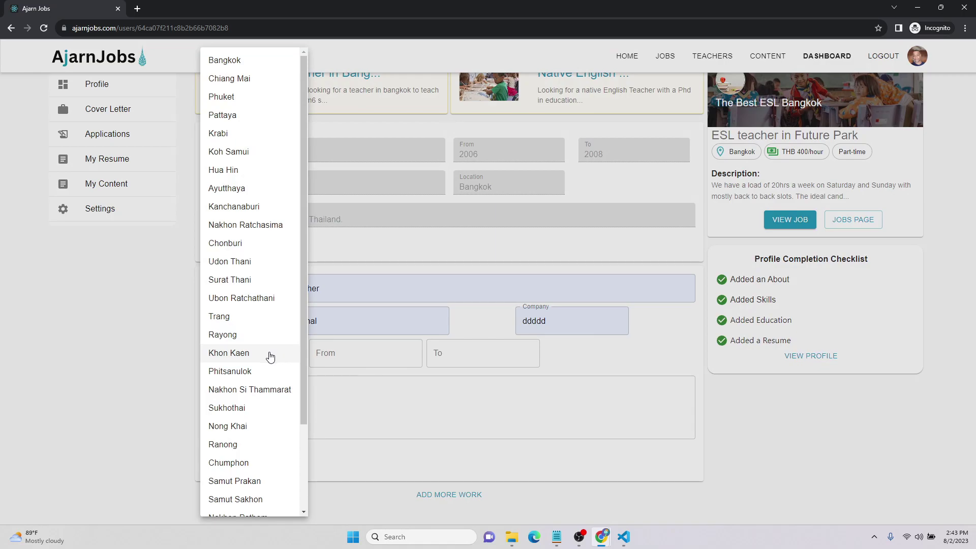
pyautogui.click(226, 60)
pyautogui.click(375, 349)
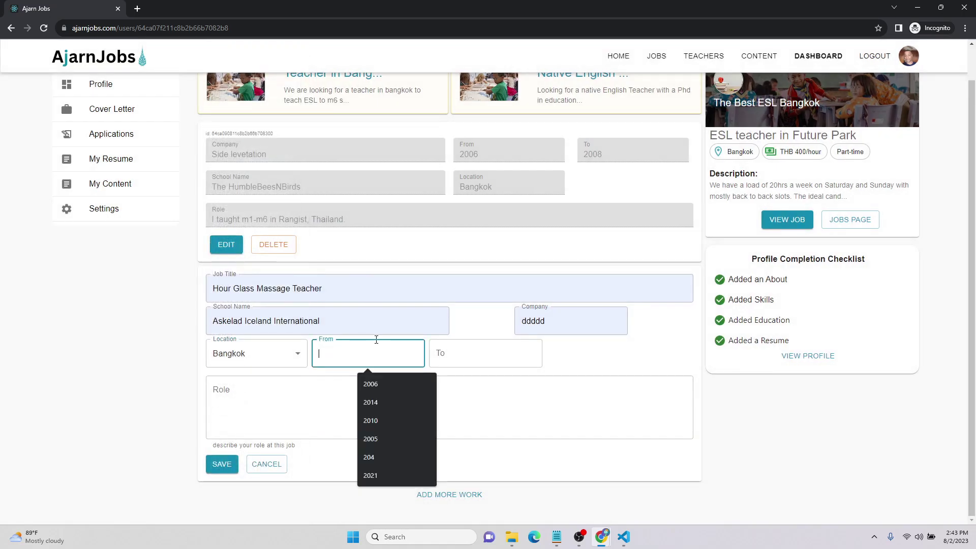
pyautogui.click(382, 402)
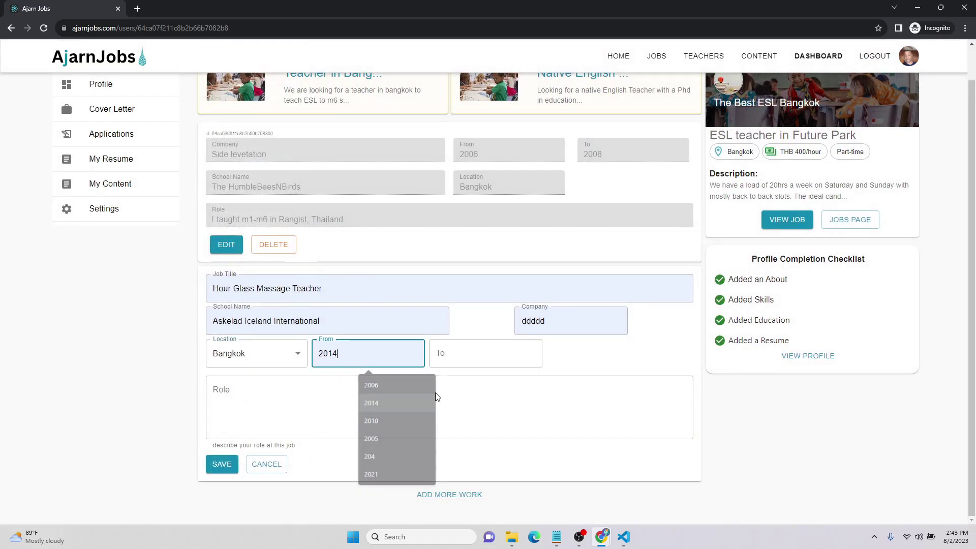
pyautogui.click(480, 358)
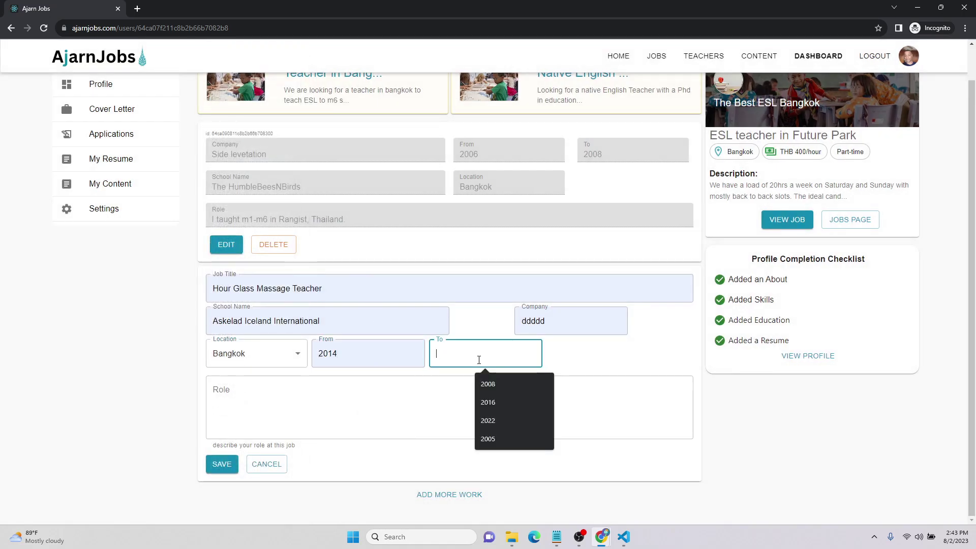
pyautogui.click(496, 407)
pyautogui.click(373, 405)
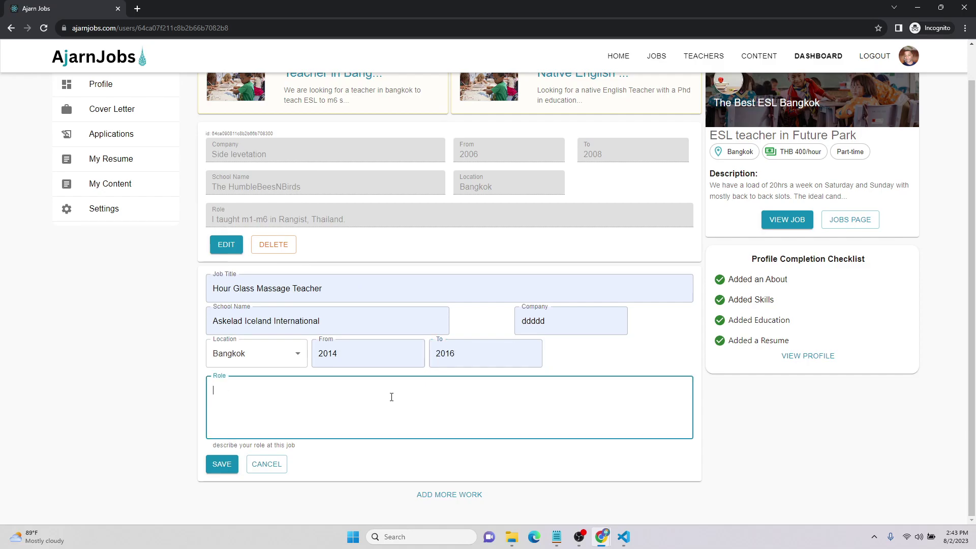
pyautogui.write('I practiced the sacretd art of')
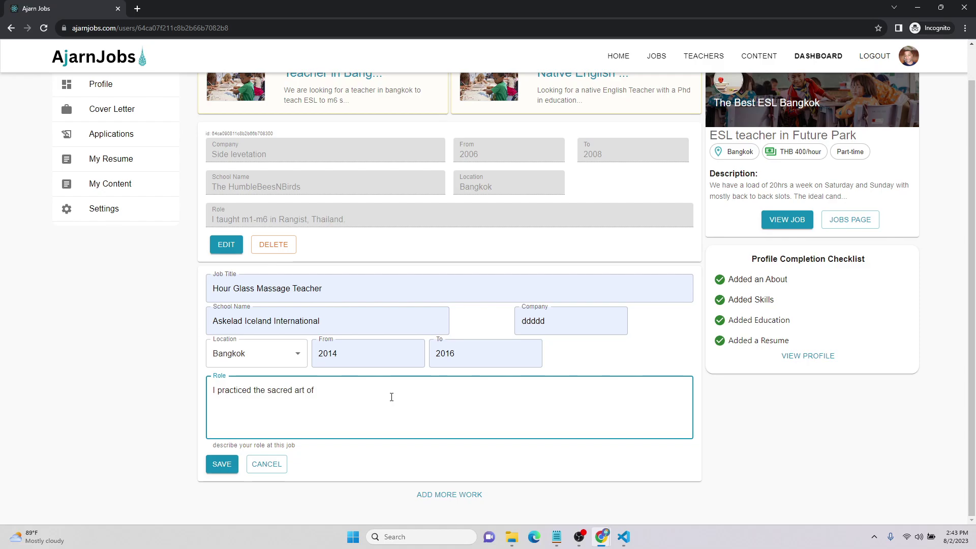
pyautogui.write(' neck massages.')
pyautogui.click(225, 469)
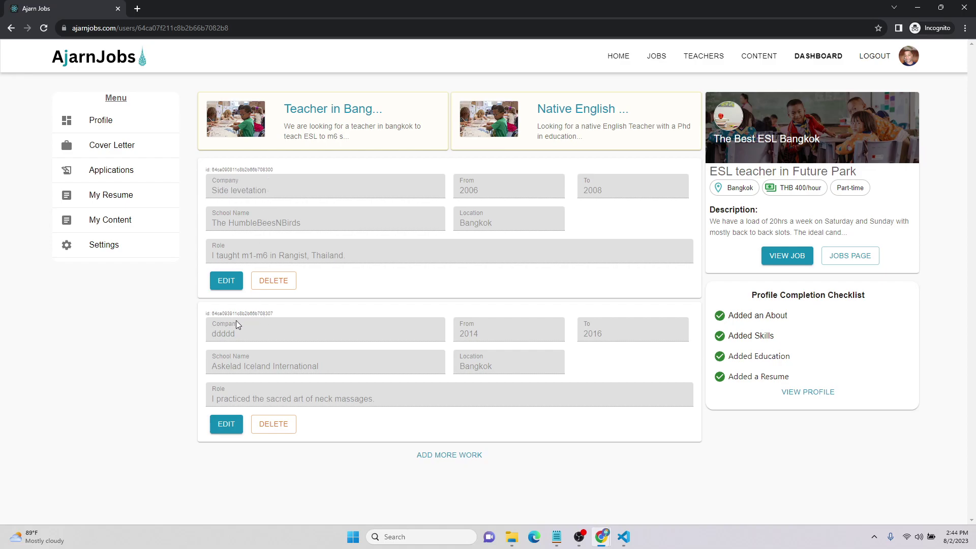
# Reopen the second work entry and delete the neck massage wording from its role
pyautogui.click(226, 424)
pyautogui.scroll(-1, 276, 460)
pyautogui.moveTo(380, 400); pyautogui.dragTo(336, 390)
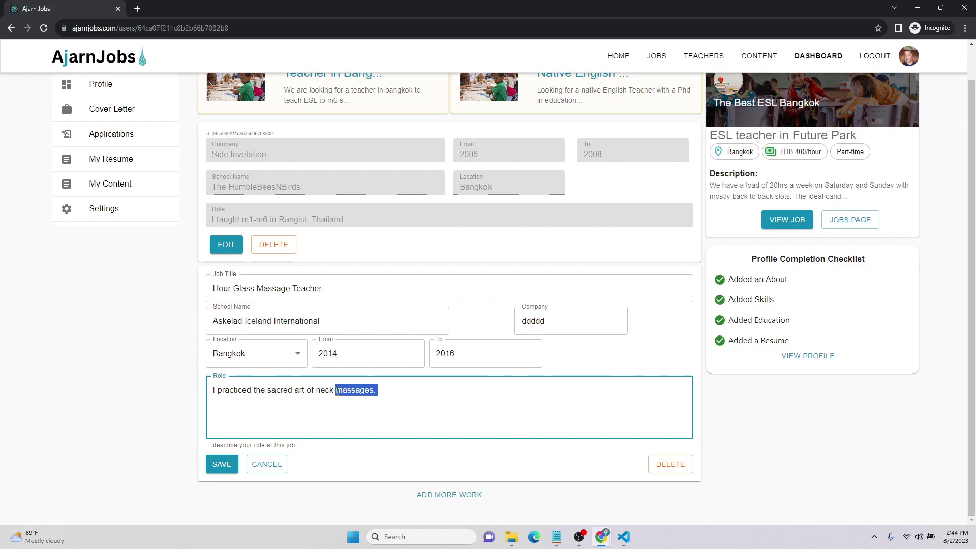
pyautogui.press('BackSpace')
pyautogui.hotkey('ctrl', 'BackSpace')
pyautogui.hotkey('ctrl', 'BackSpace')
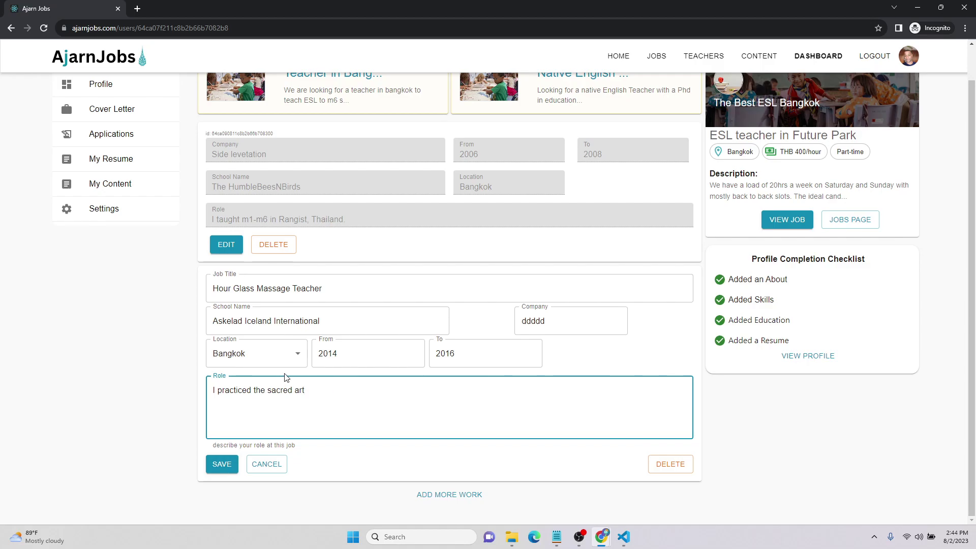
# Change the job title from 'Hour Glass Massage Teacher' to 'Native English Teacher'
pyautogui.click(337, 288)
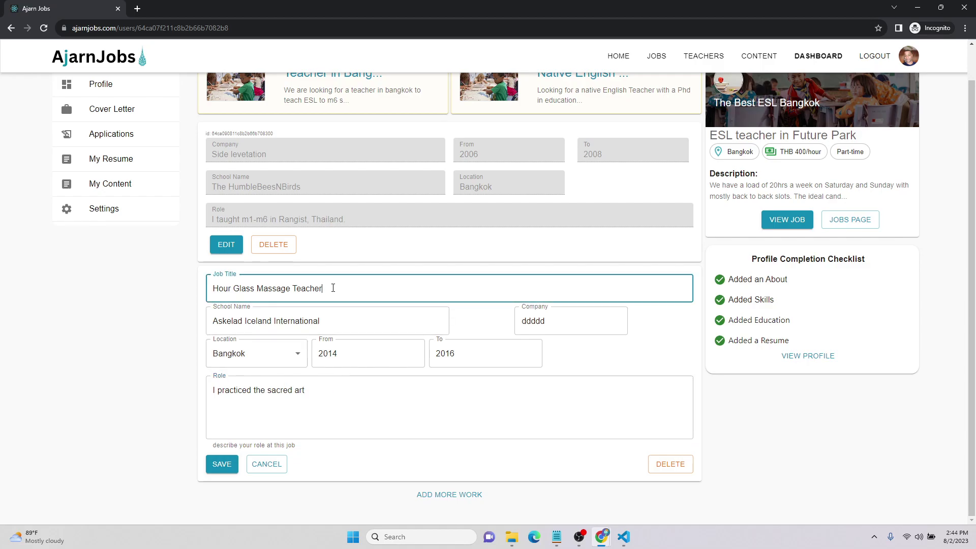
pyautogui.moveTo(333, 287); pyautogui.dragTo(212, 297)
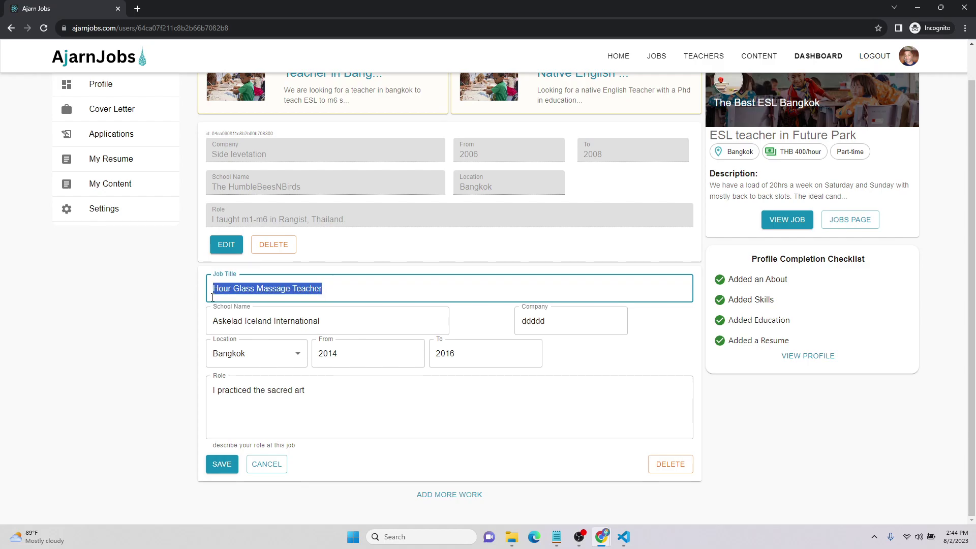
pyautogui.write('Native')
pyautogui.write('English Teacher')
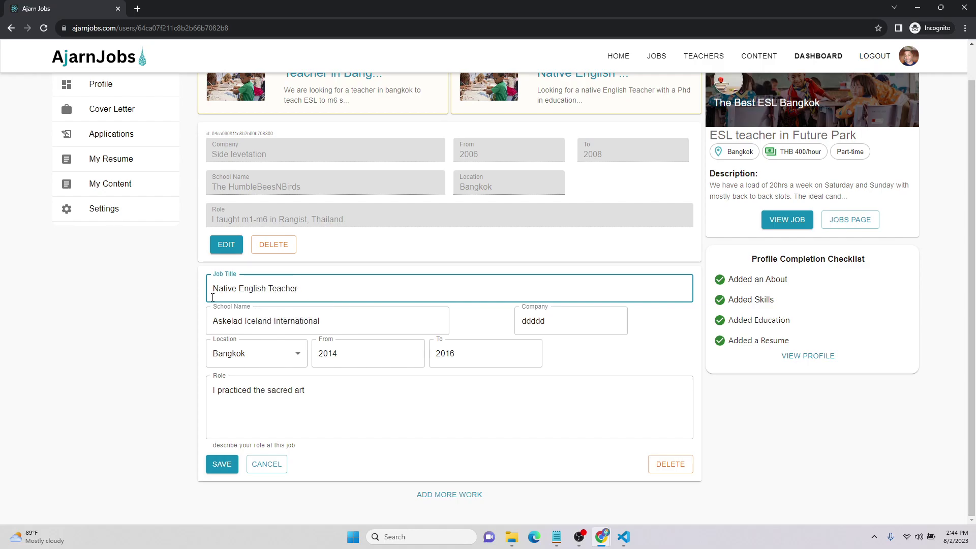
# Rewrite the role as 'I taught ESL to Icelandic students in Bangkok' and save the entry
pyautogui.moveTo(333, 399); pyautogui.dragTo(208, 391)
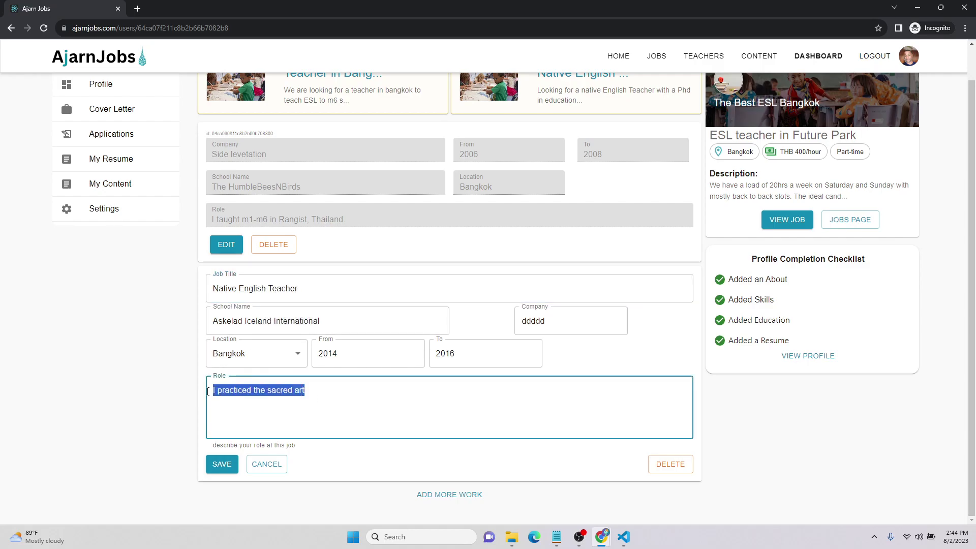
pyautogui.write('I taught ESL to Icelandic people')
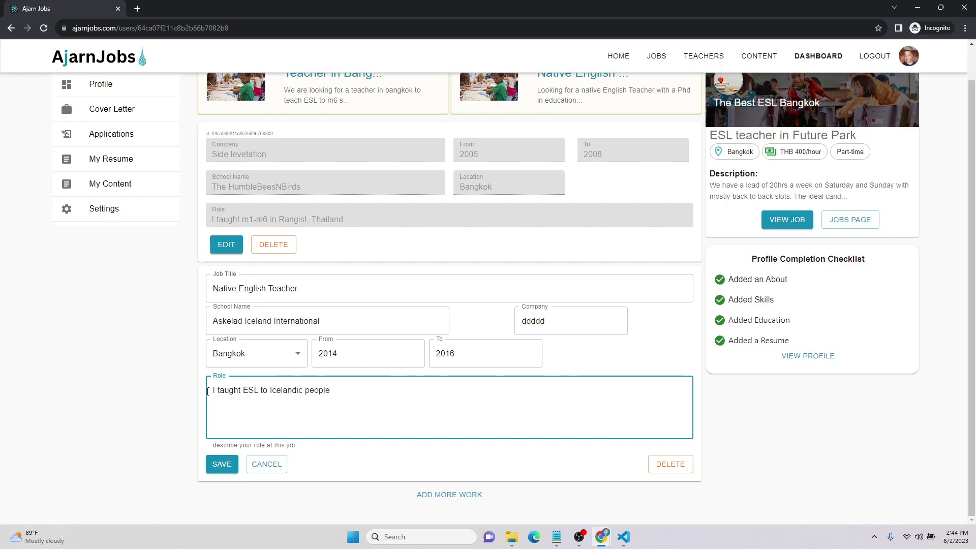
pyautogui.write('Bangkok.')
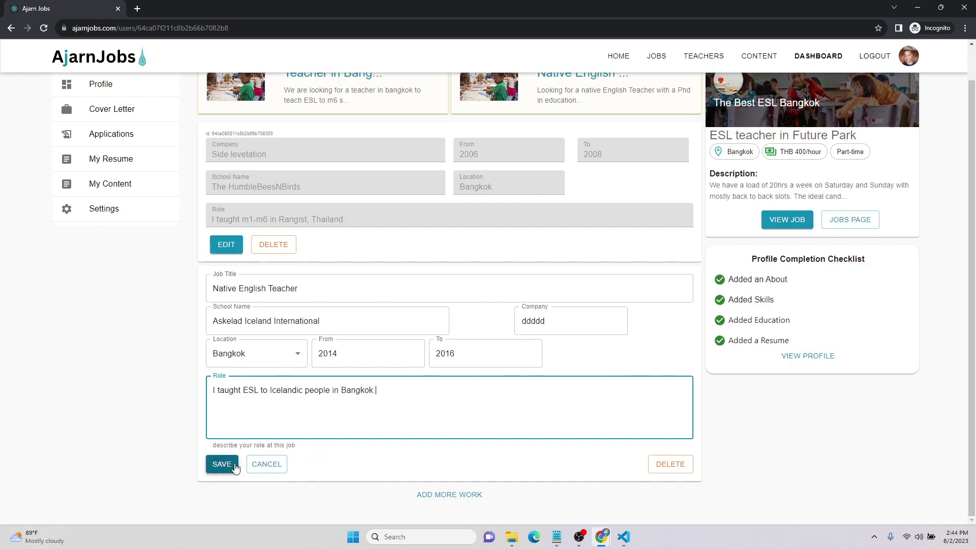
pyautogui.moveTo(304, 391); pyautogui.dragTo(330, 391)
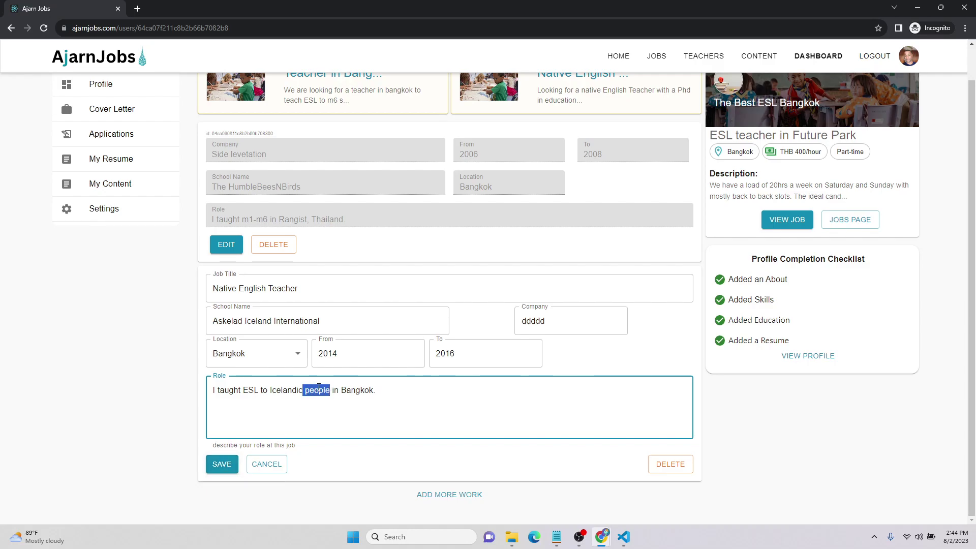
pyautogui.write('students')
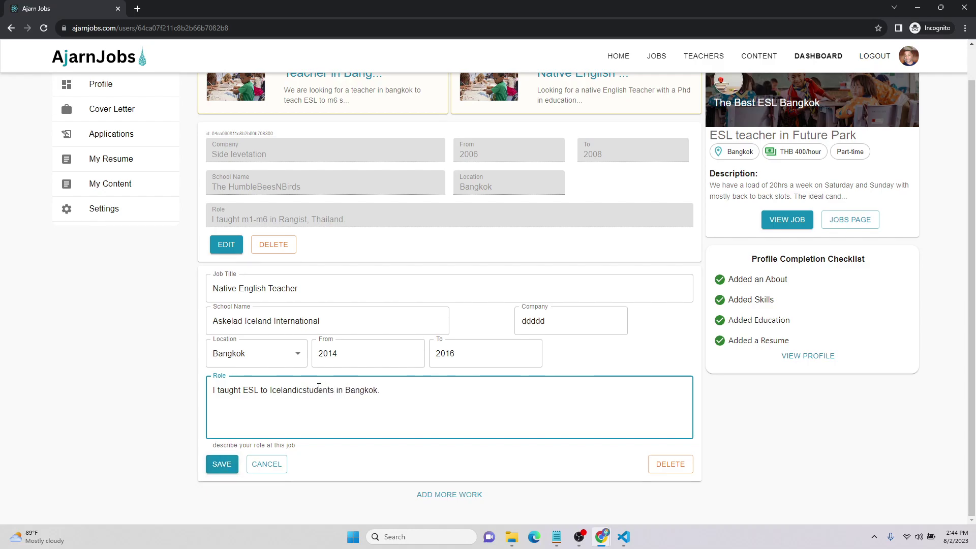
pyautogui.click(304, 391)
pyautogui.click(222, 464)
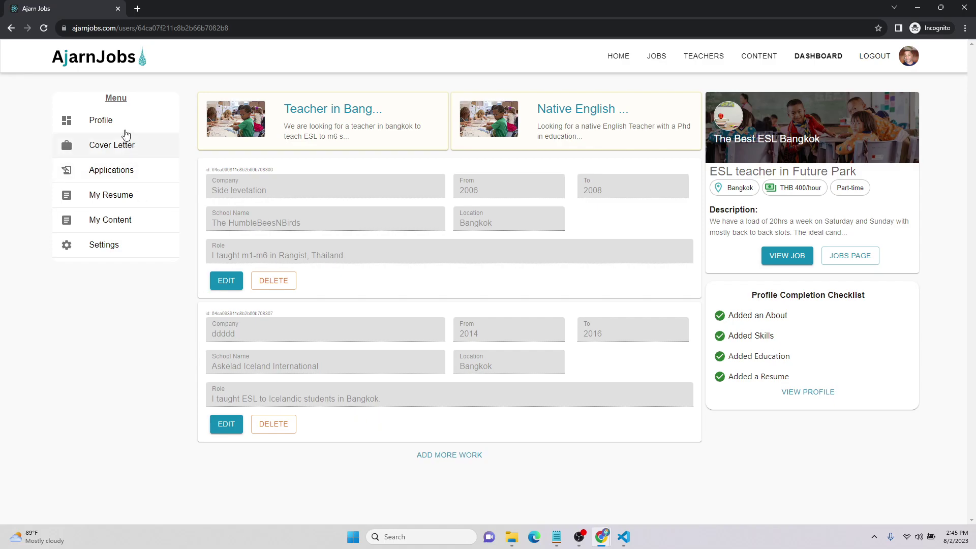
# Open the teacher profile, view its skills, and expand both resume entries' role details
pyautogui.click(123, 132)
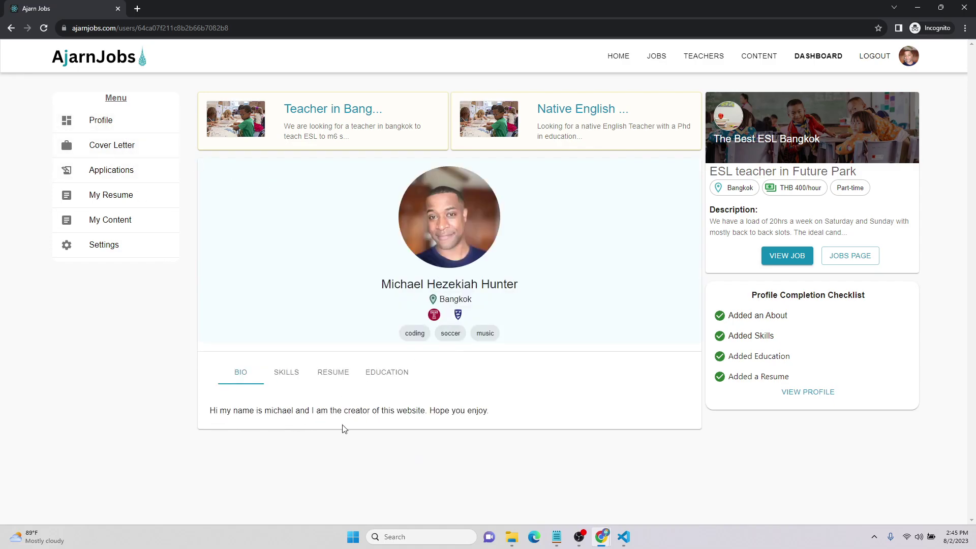
pyautogui.click(287, 372)
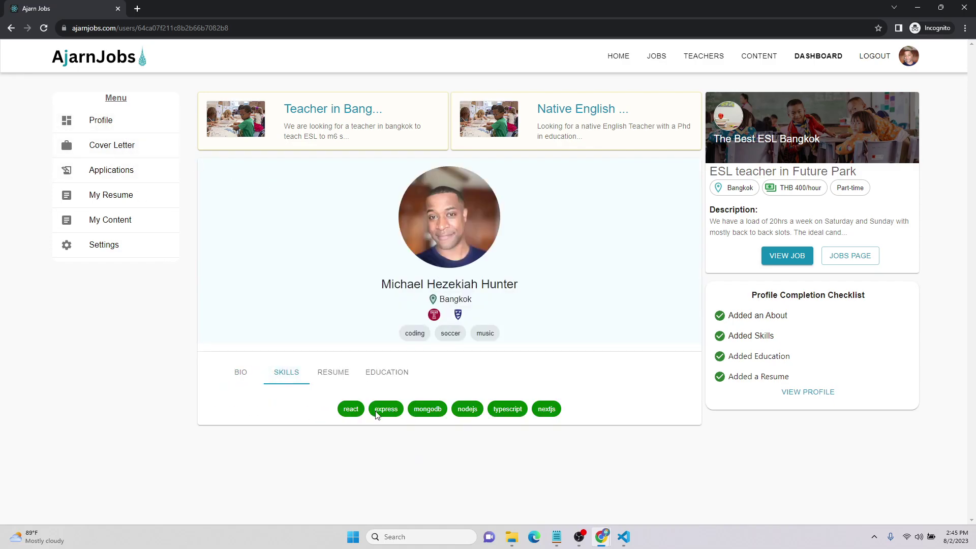
pyautogui.click(334, 375)
pyautogui.click(215, 435)
pyautogui.scroll(-1, 215, 435)
pyautogui.click(214, 466)
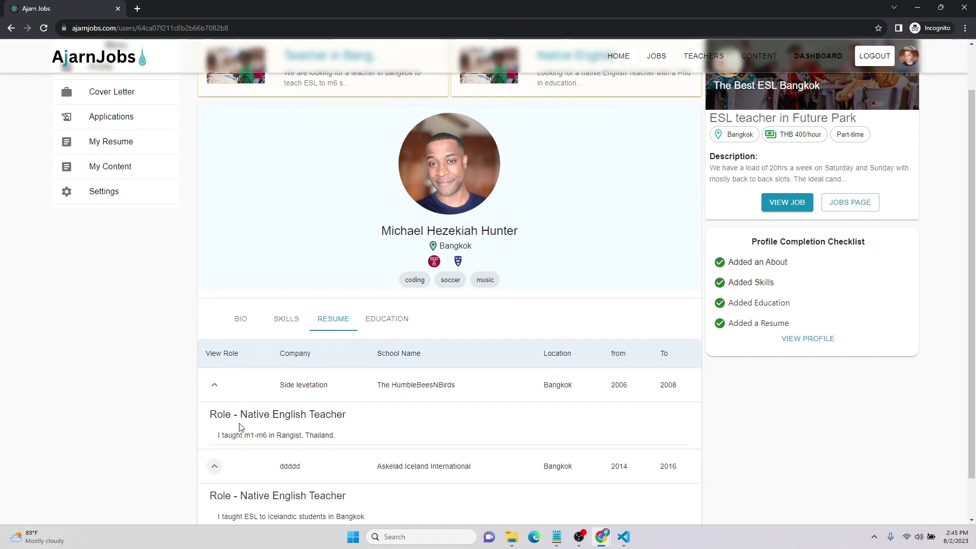
pyautogui.scroll(-1, 241, 427)
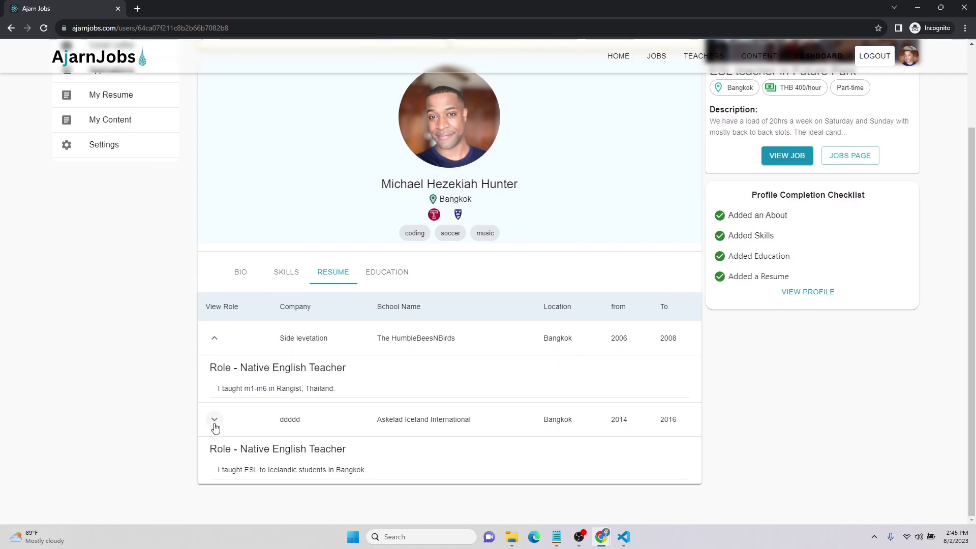
# Collapse both resume entries, then check the education and bio sections
pyautogui.click(215, 429)
pyautogui.click(214, 385)
pyautogui.click(390, 376)
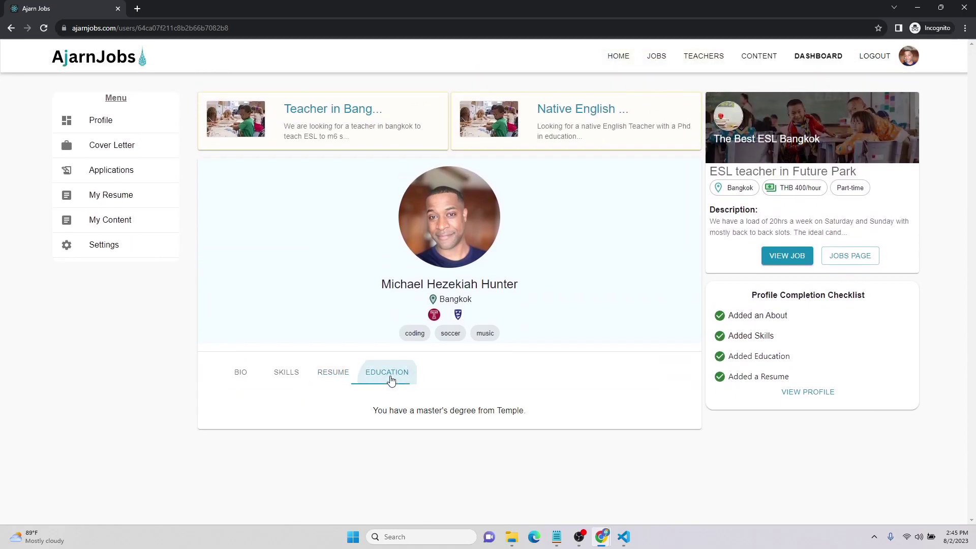
pyautogui.click(241, 376)
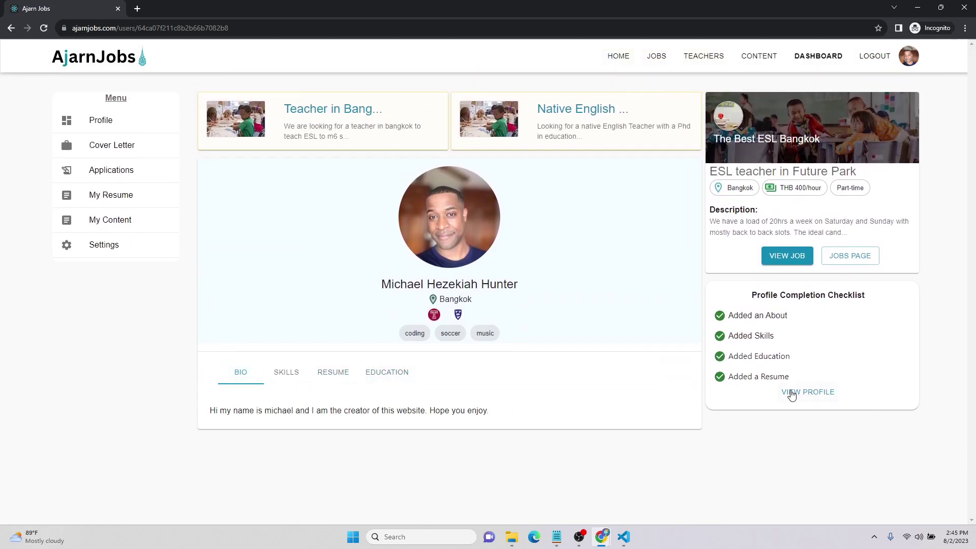
# Apply to Eclipse Language Express's Teacher in Bangkok listing and close the success message
pyautogui.click(657, 56)
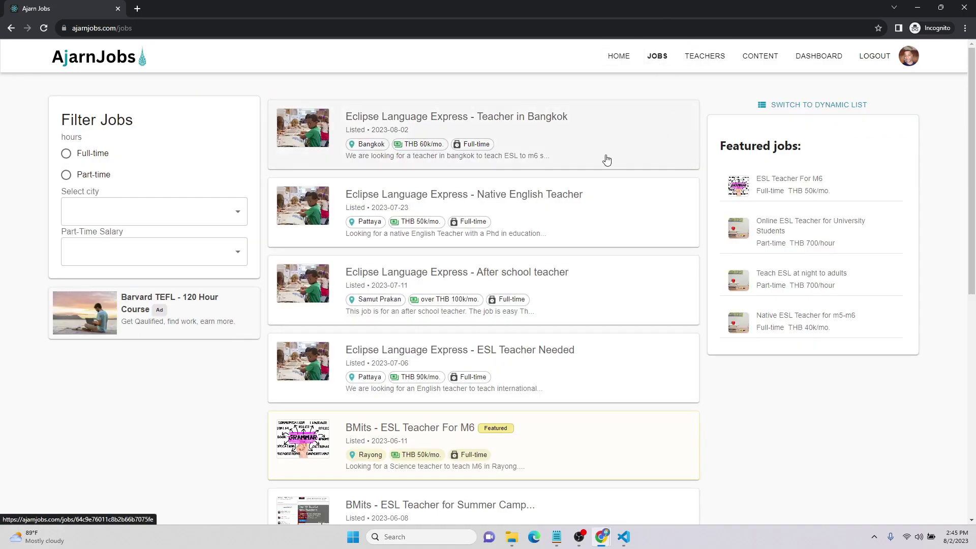
pyautogui.click(612, 150)
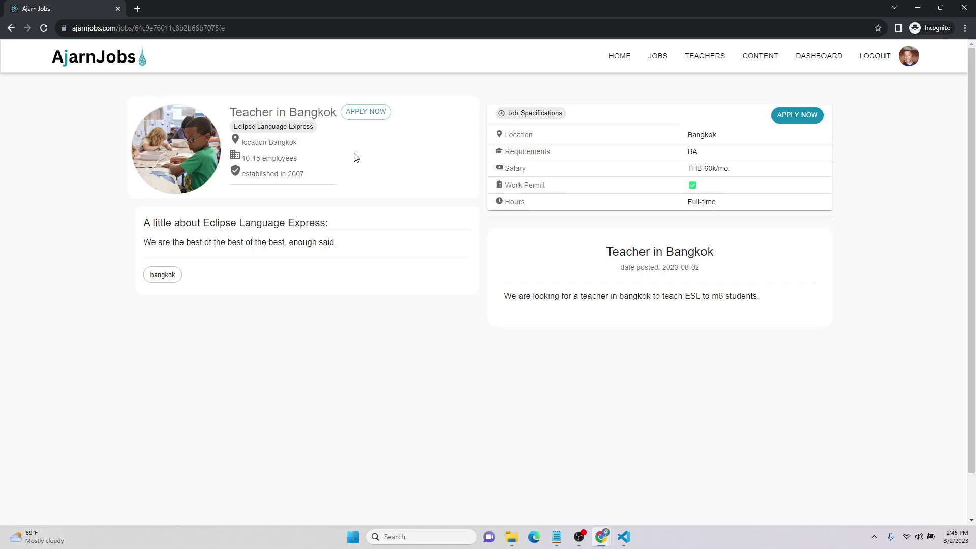
pyautogui.click(365, 114)
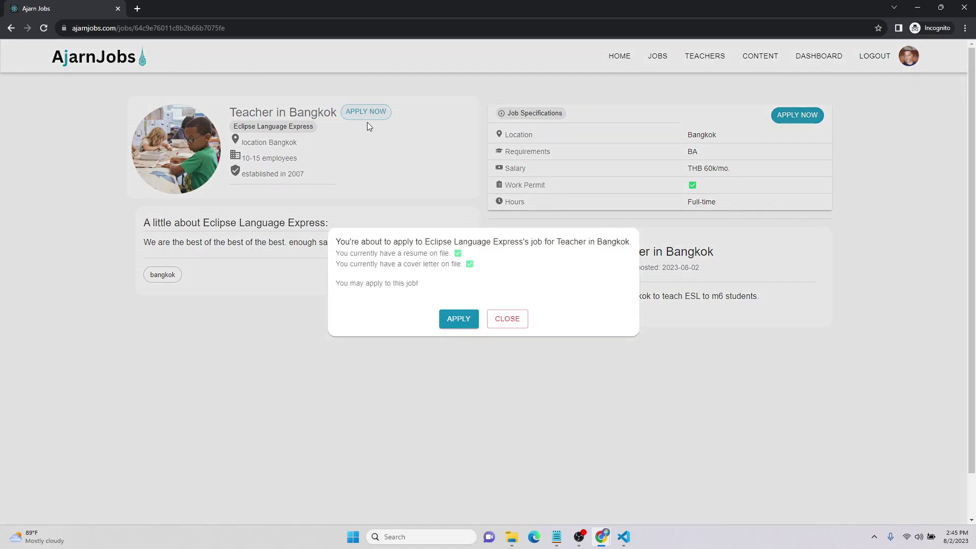
pyautogui.click(458, 319)
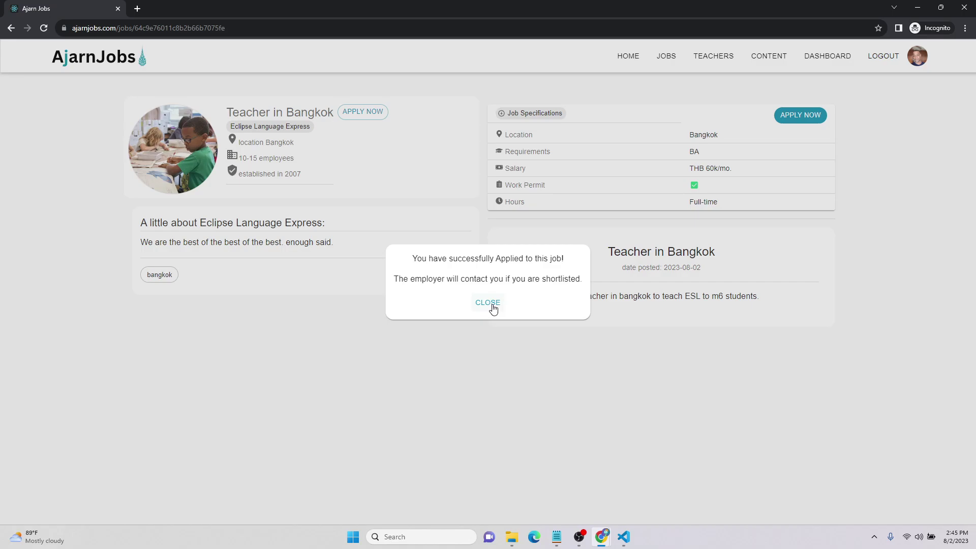
pyautogui.click(487, 303)
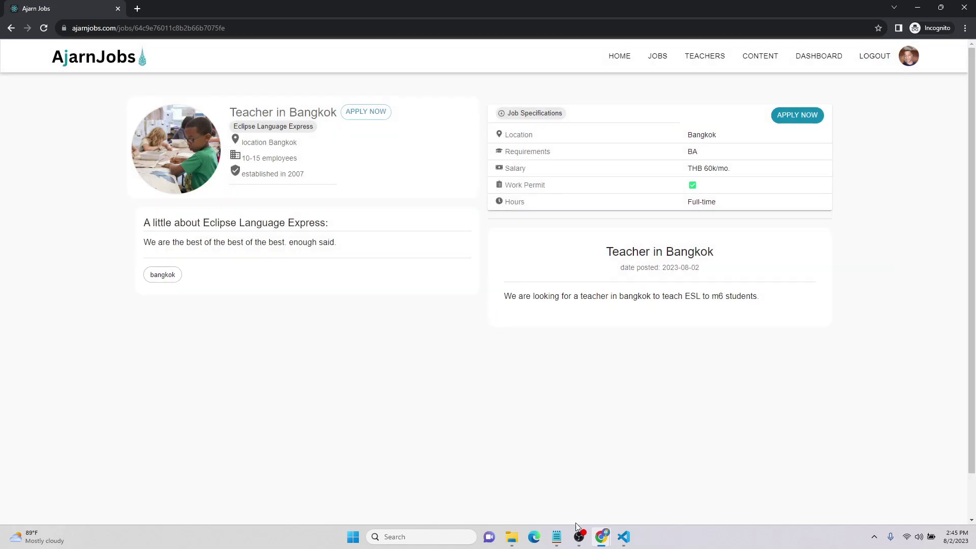